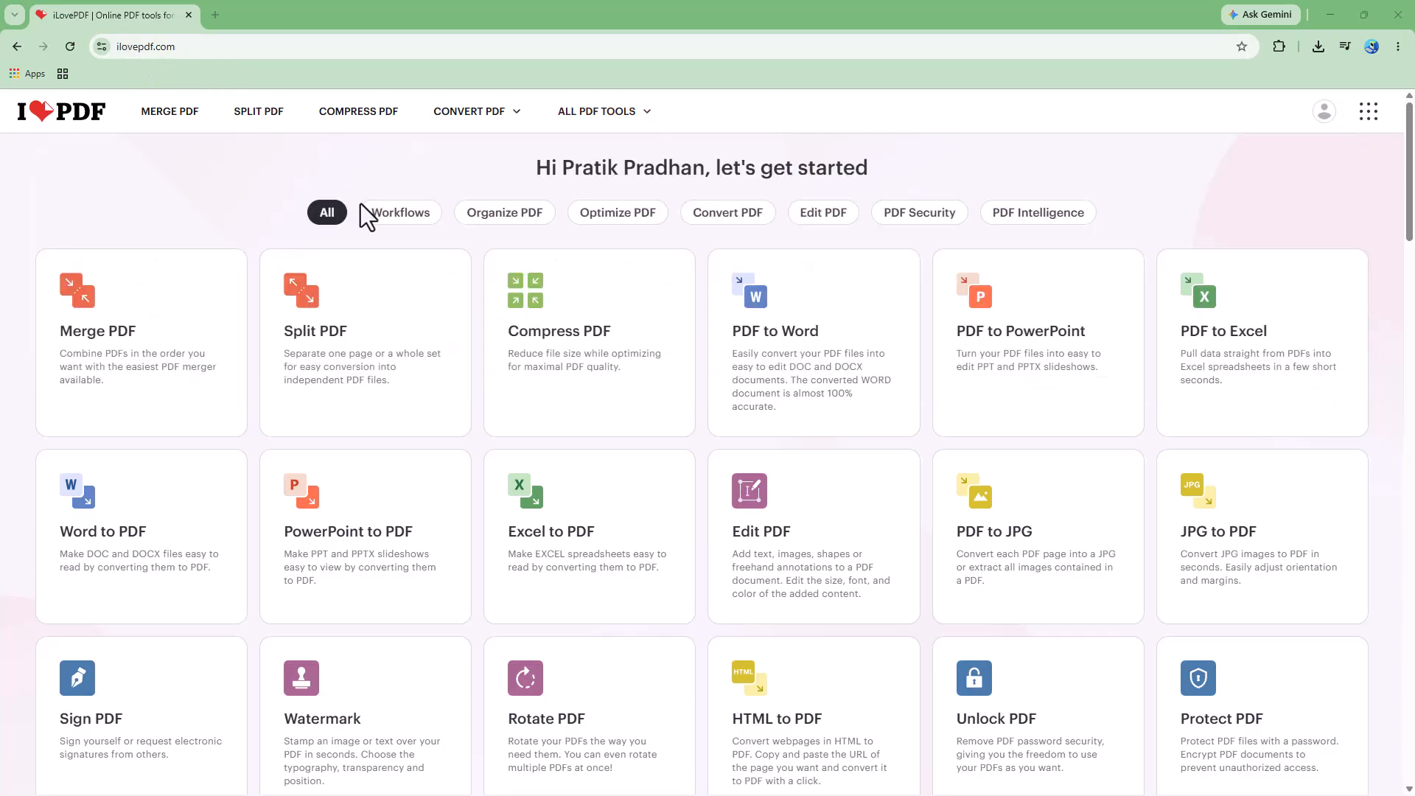
- Open the Redact PDF tool from the iLovePDF tool collection
scroll(435, 236, down, 9)
scroll(435, 247, down, 2)
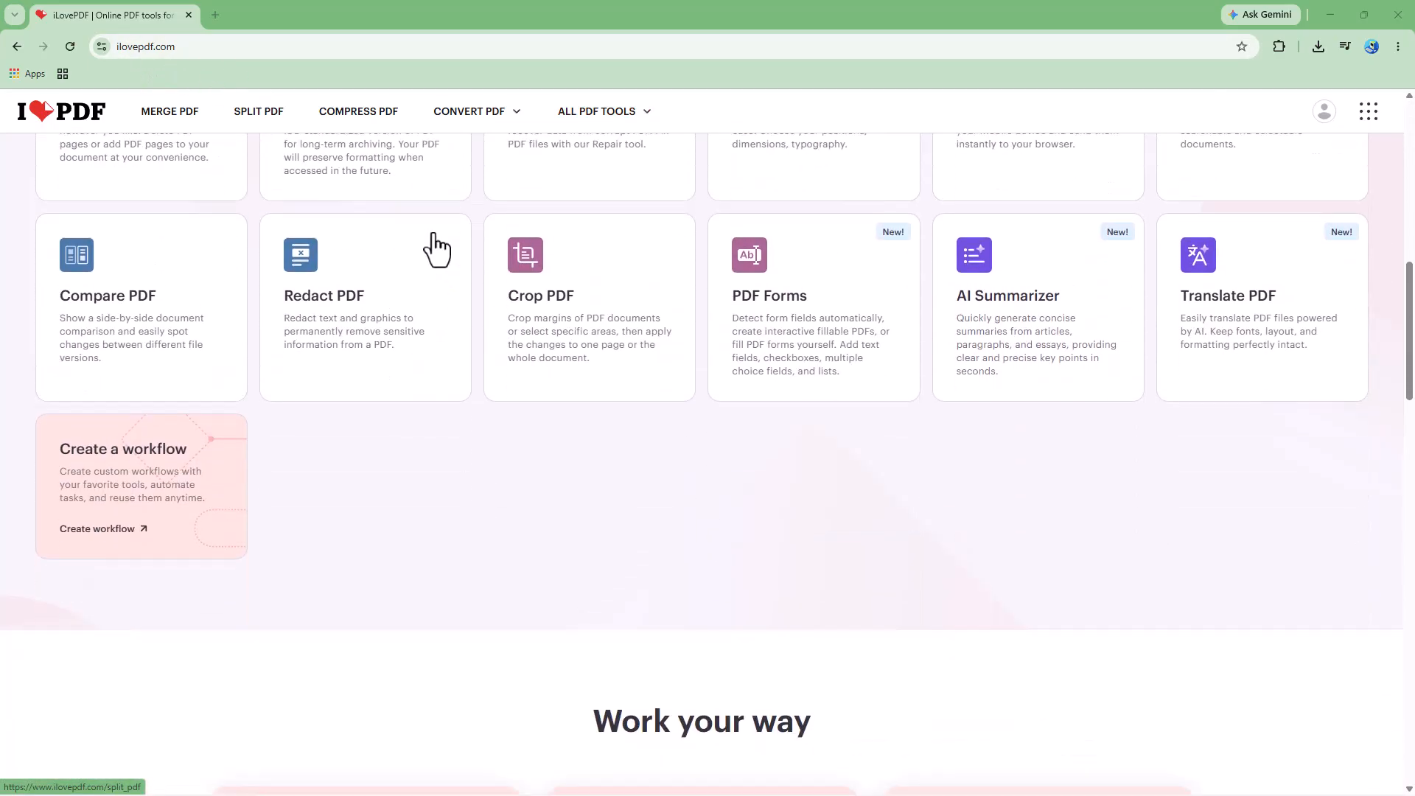
scroll(572, 398, up, 2)
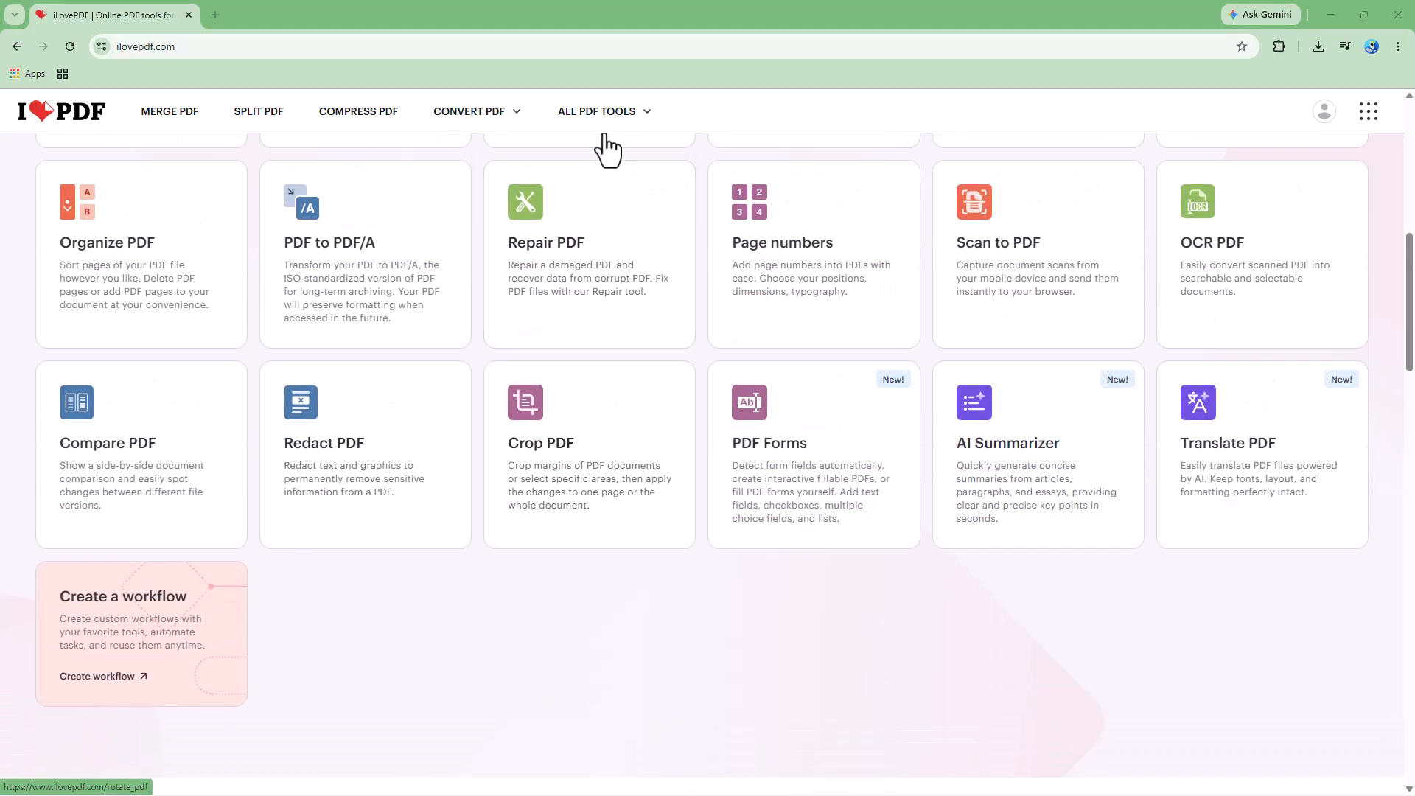
mouse_move(600, 126)
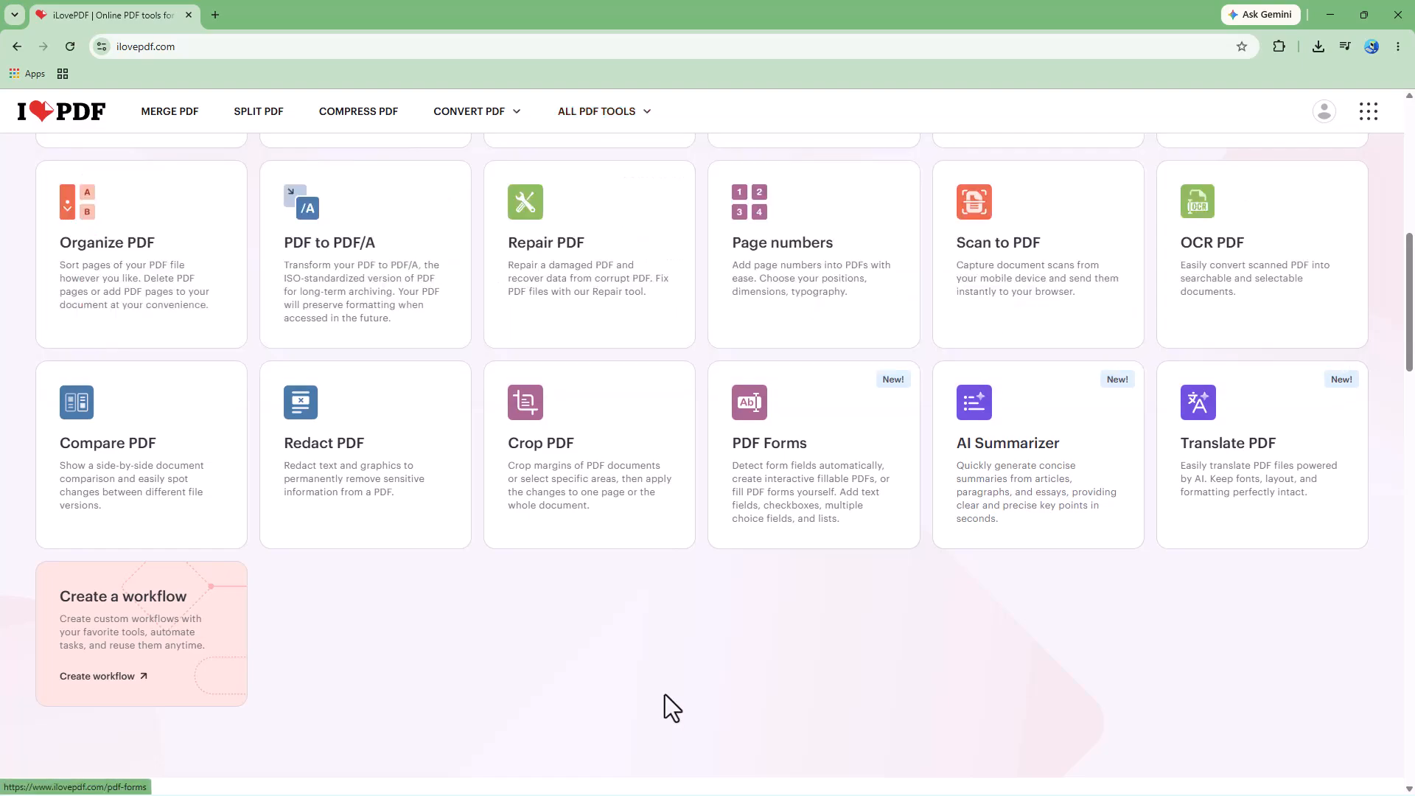
click(357, 450)
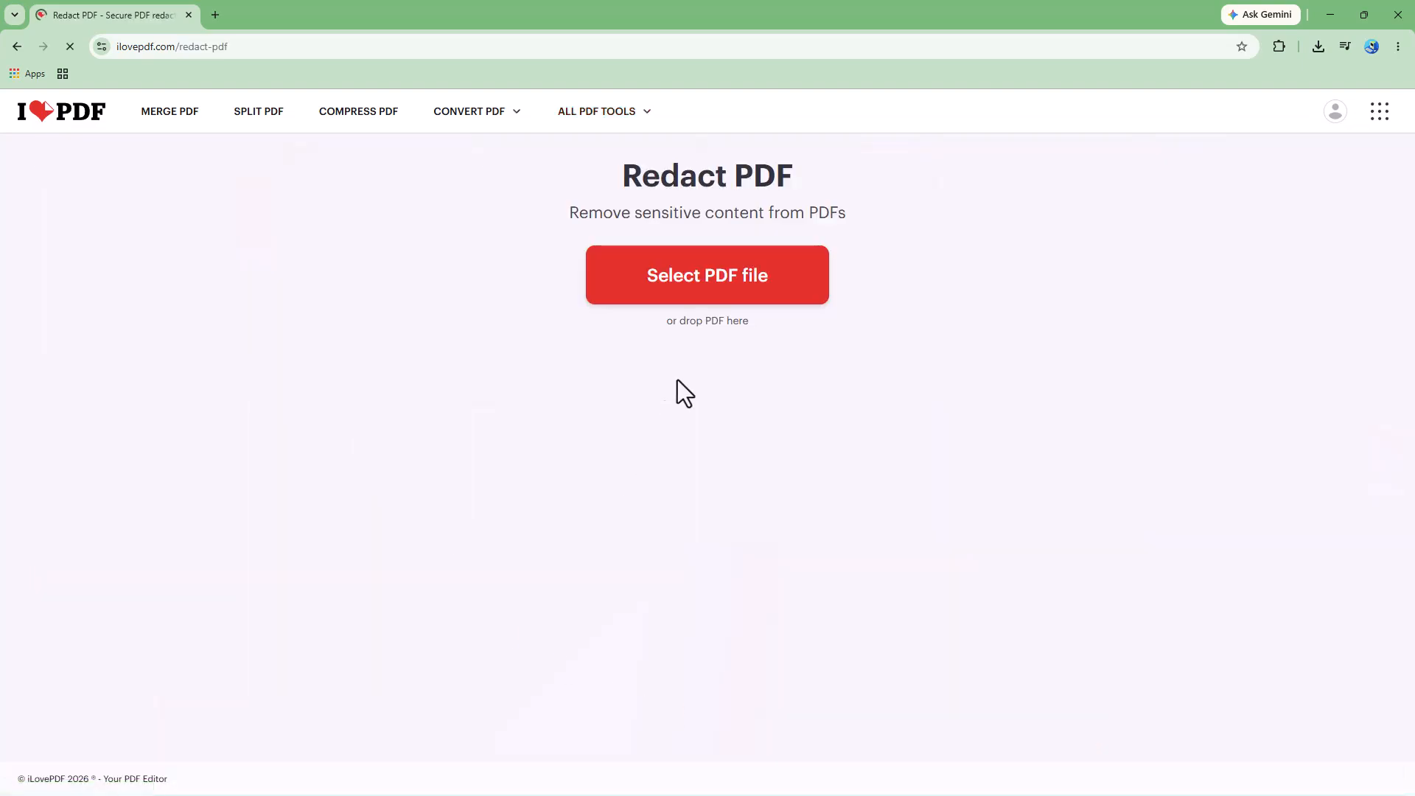
- Load the file Proposal from the Tutorial folder for redaction
click(693, 302)
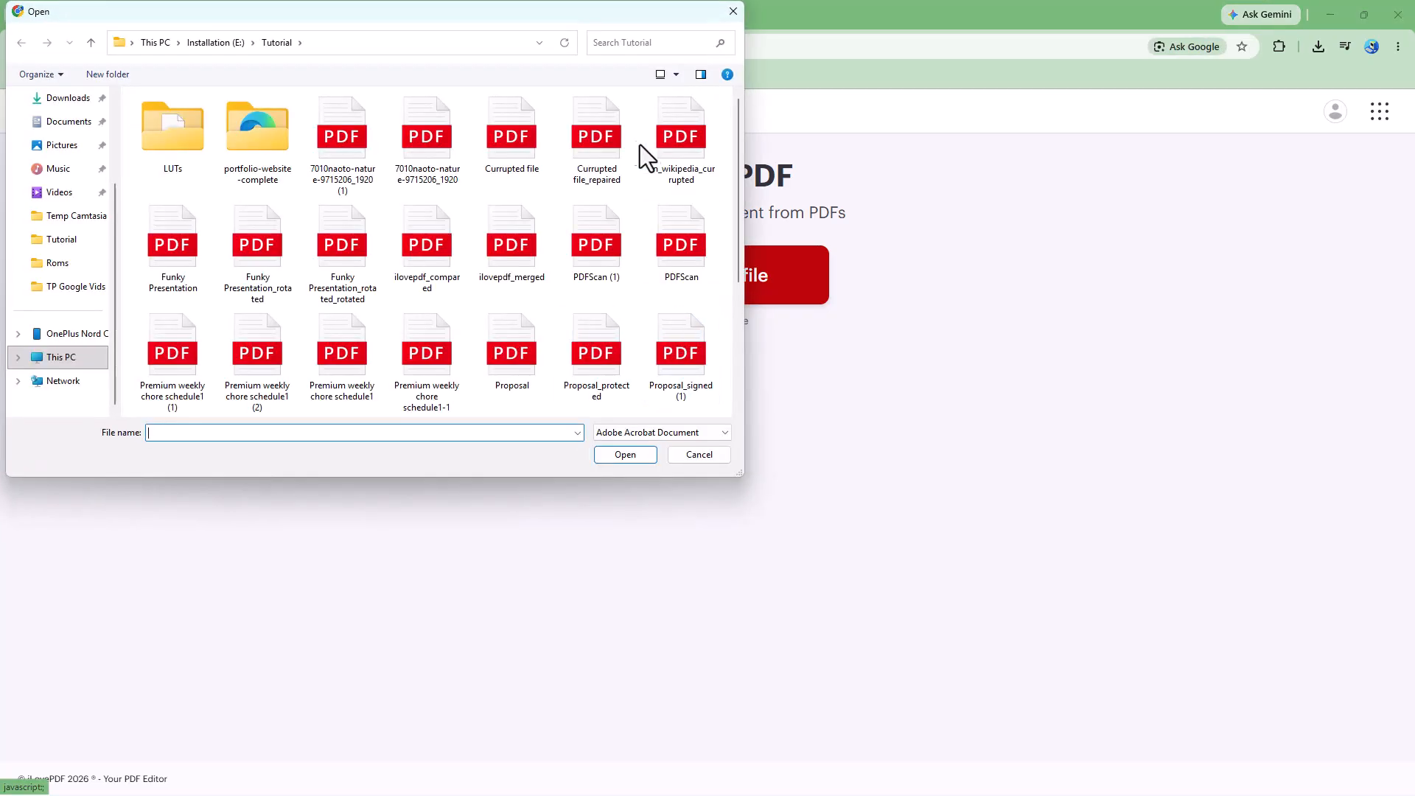
click(525, 358)
click(640, 457)
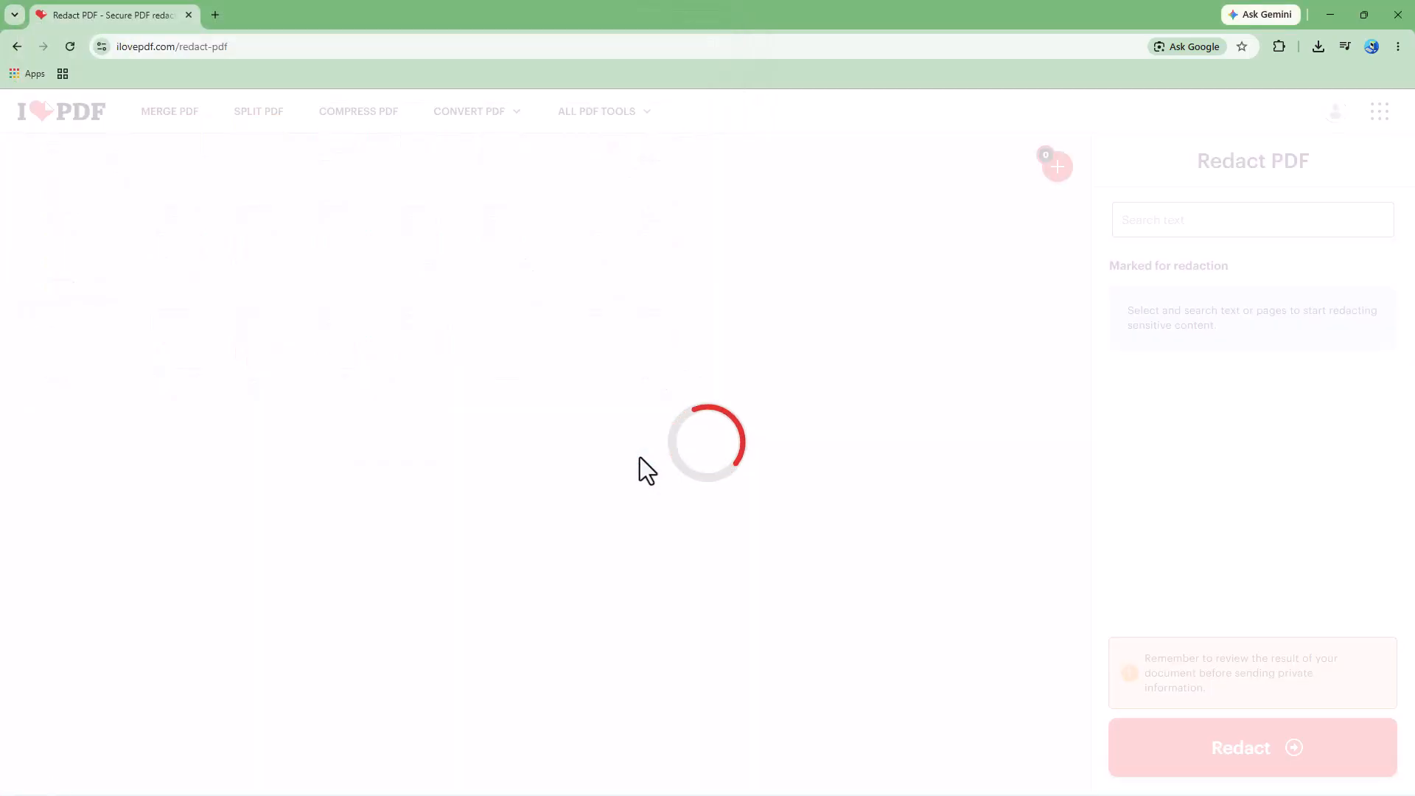
- Mark the two people's names under "Prepared for" and "Prepared by" on page 1 for redaction
scroll(640, 457, down, 7)
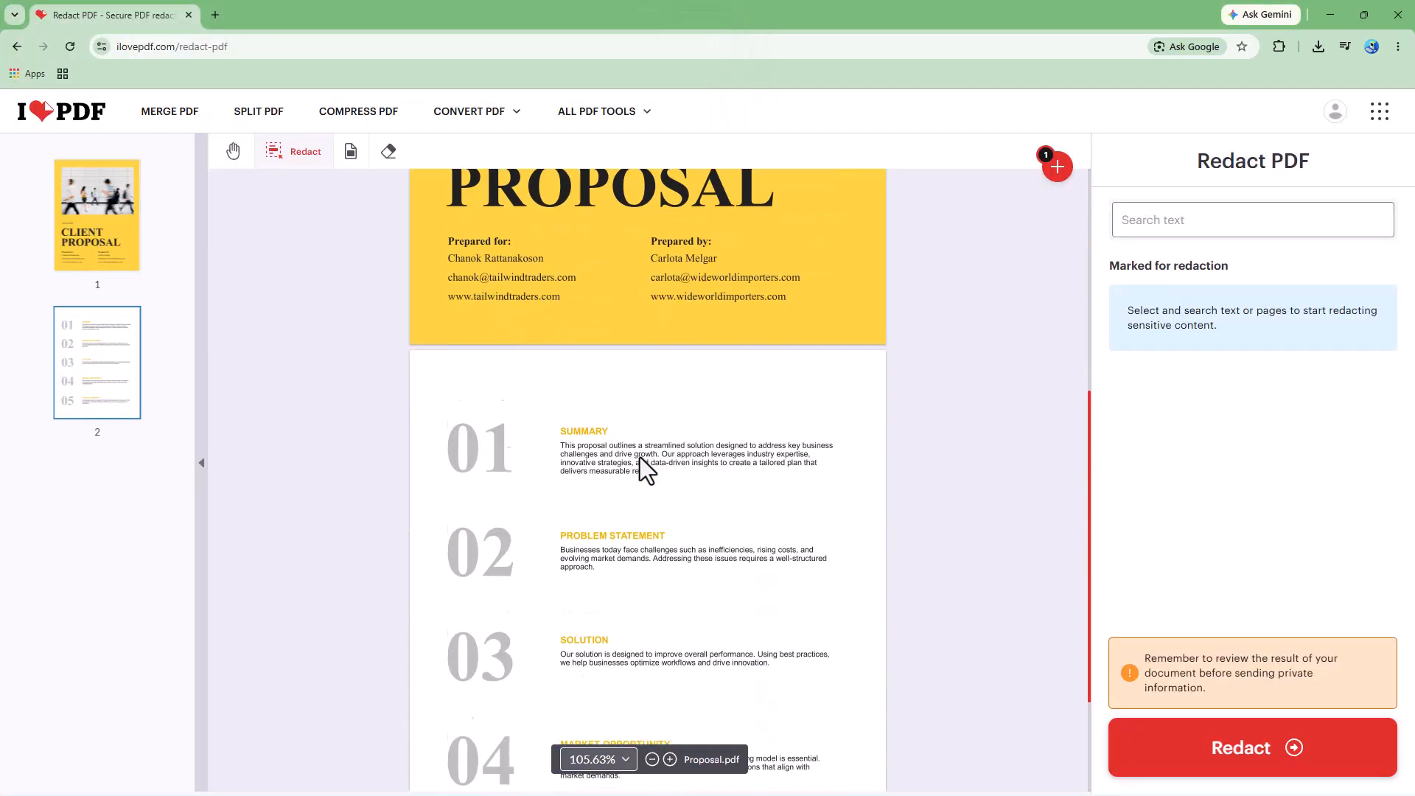
scroll(639, 457, up, 6)
scroll(639, 461, down, 3)
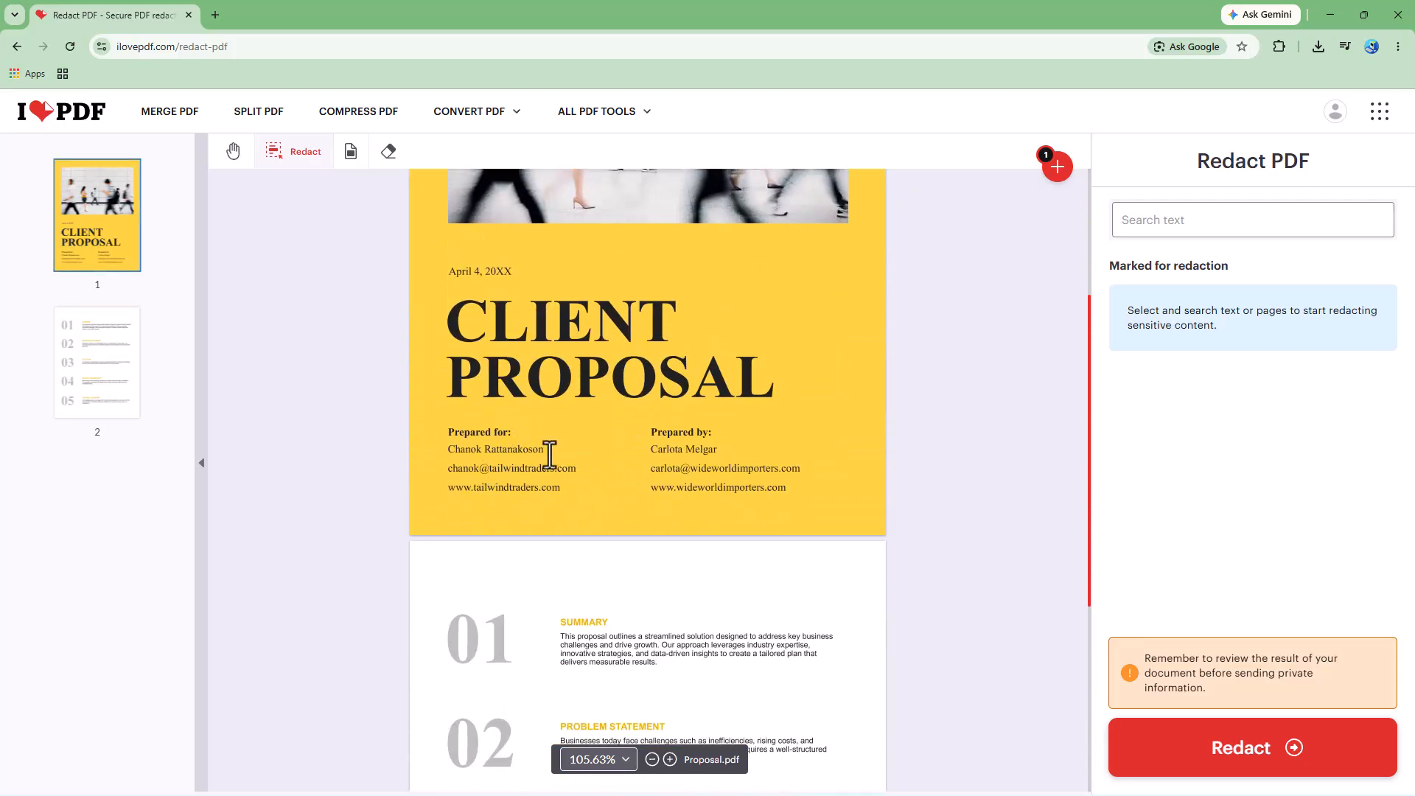
drag(548, 452, 442, 451)
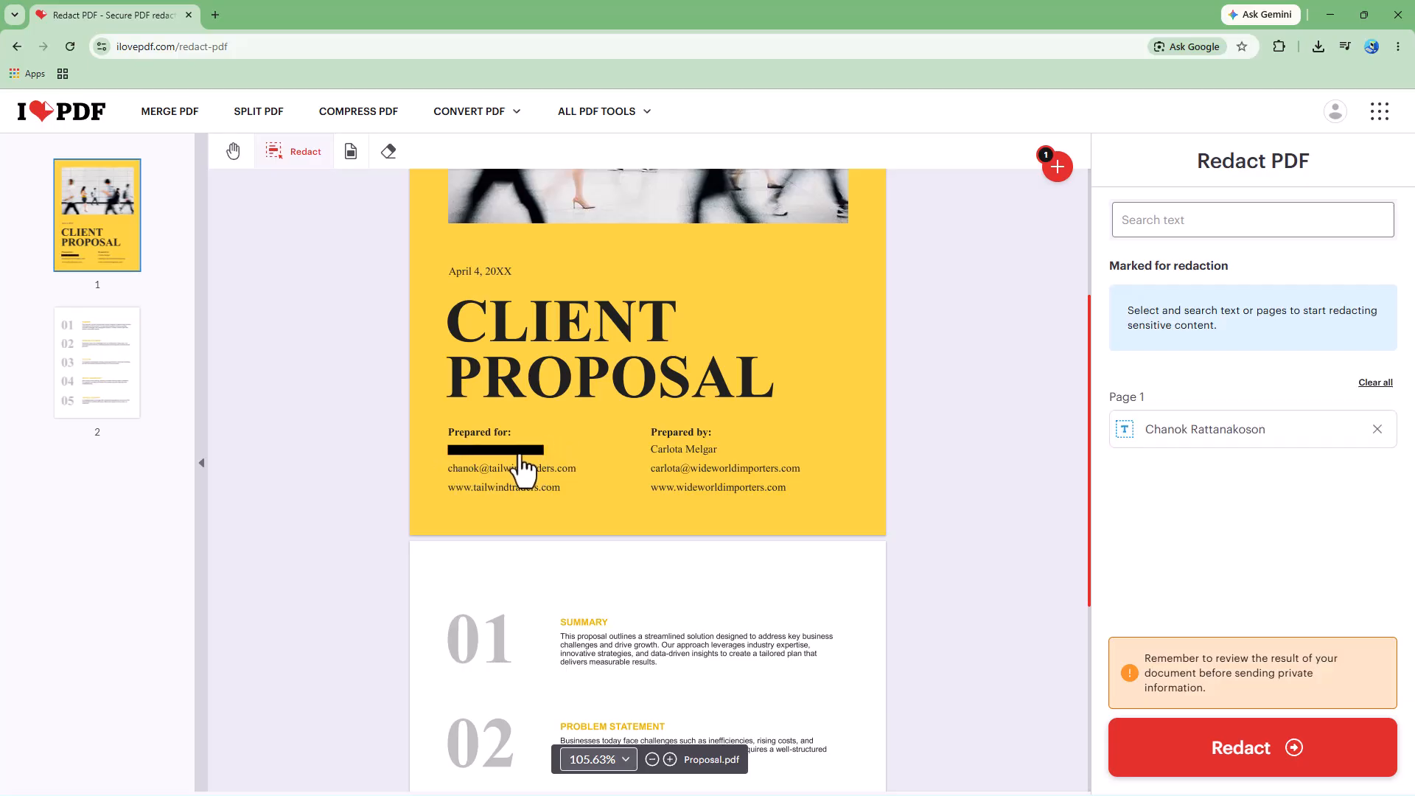
drag(1172, 429, 1239, 429)
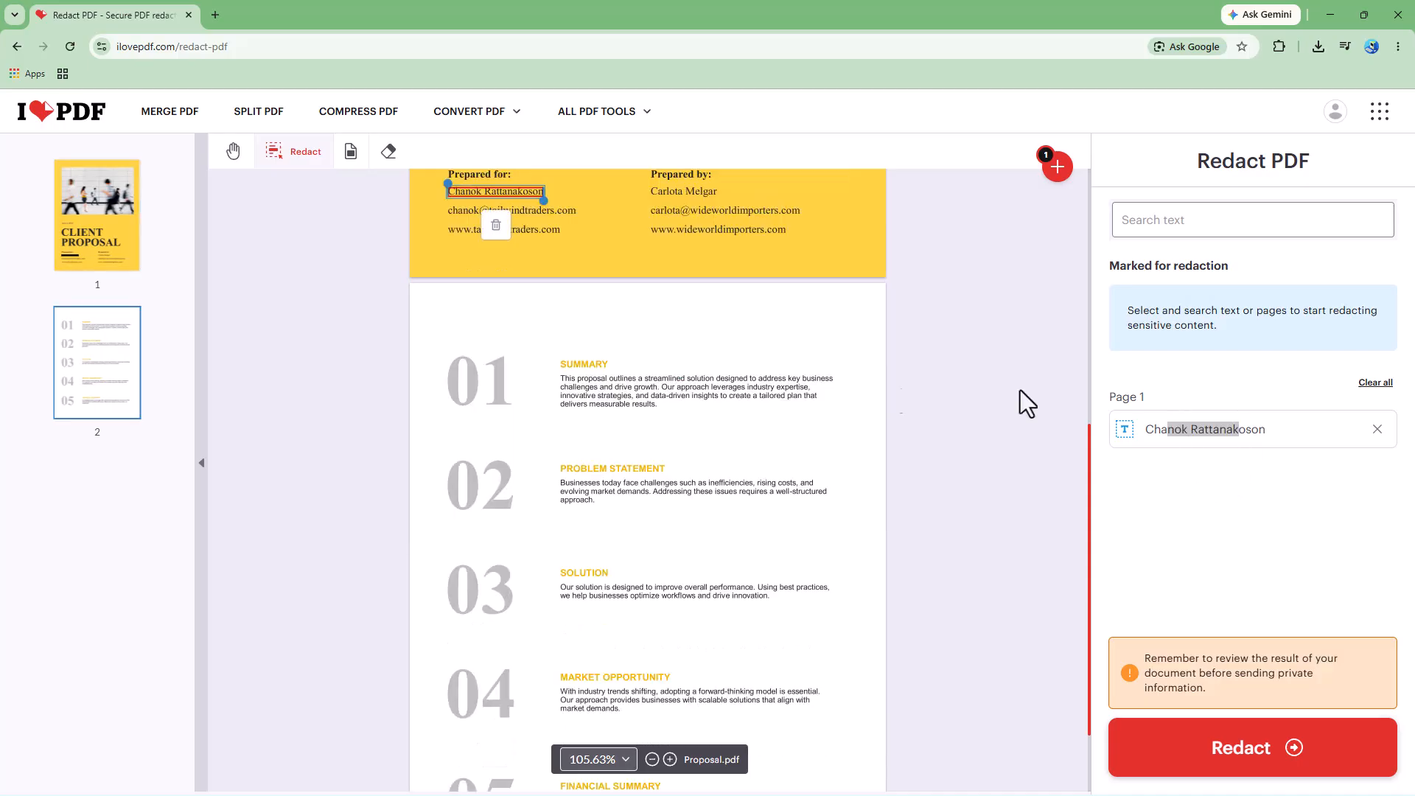
scroll(597, 363, up, 4)
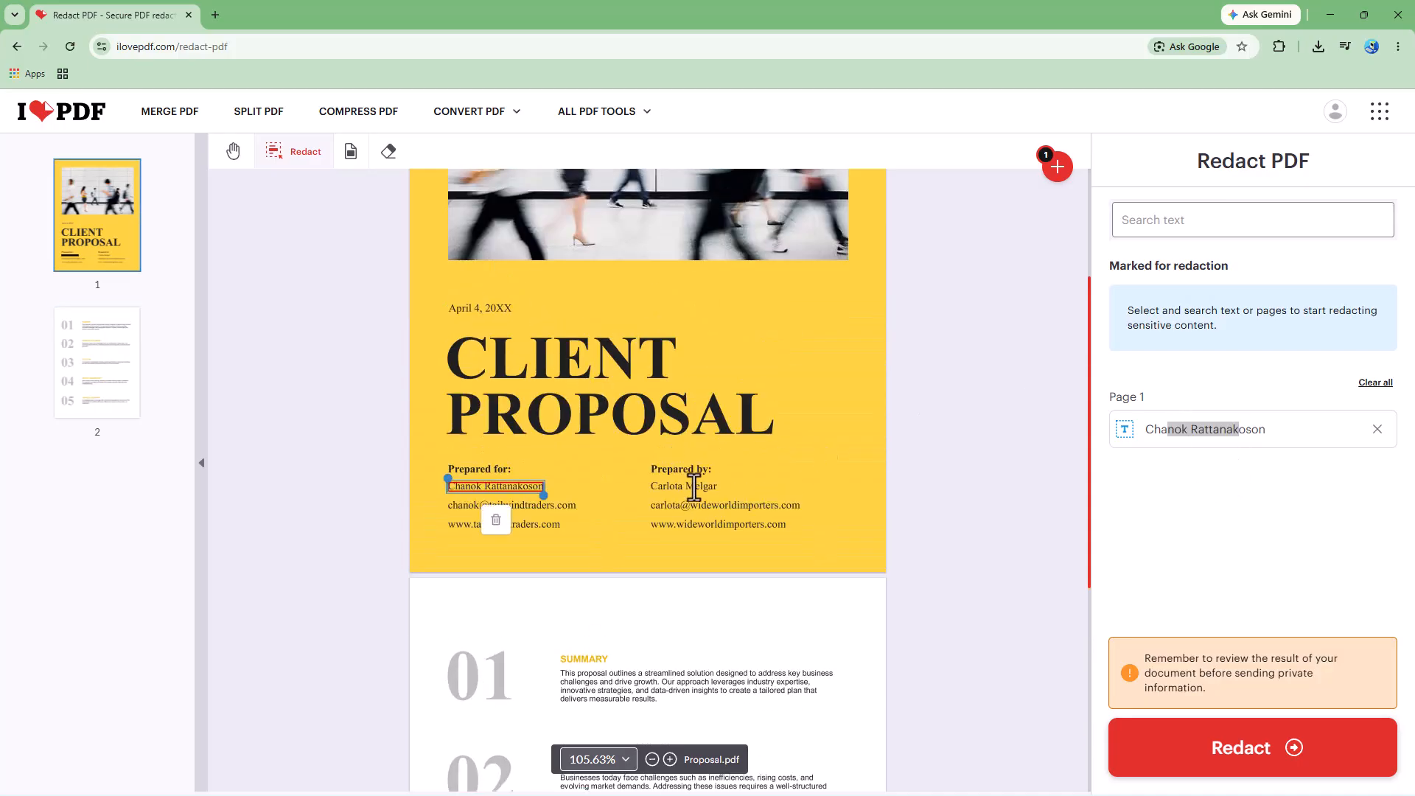
drag(718, 489, 660, 492)
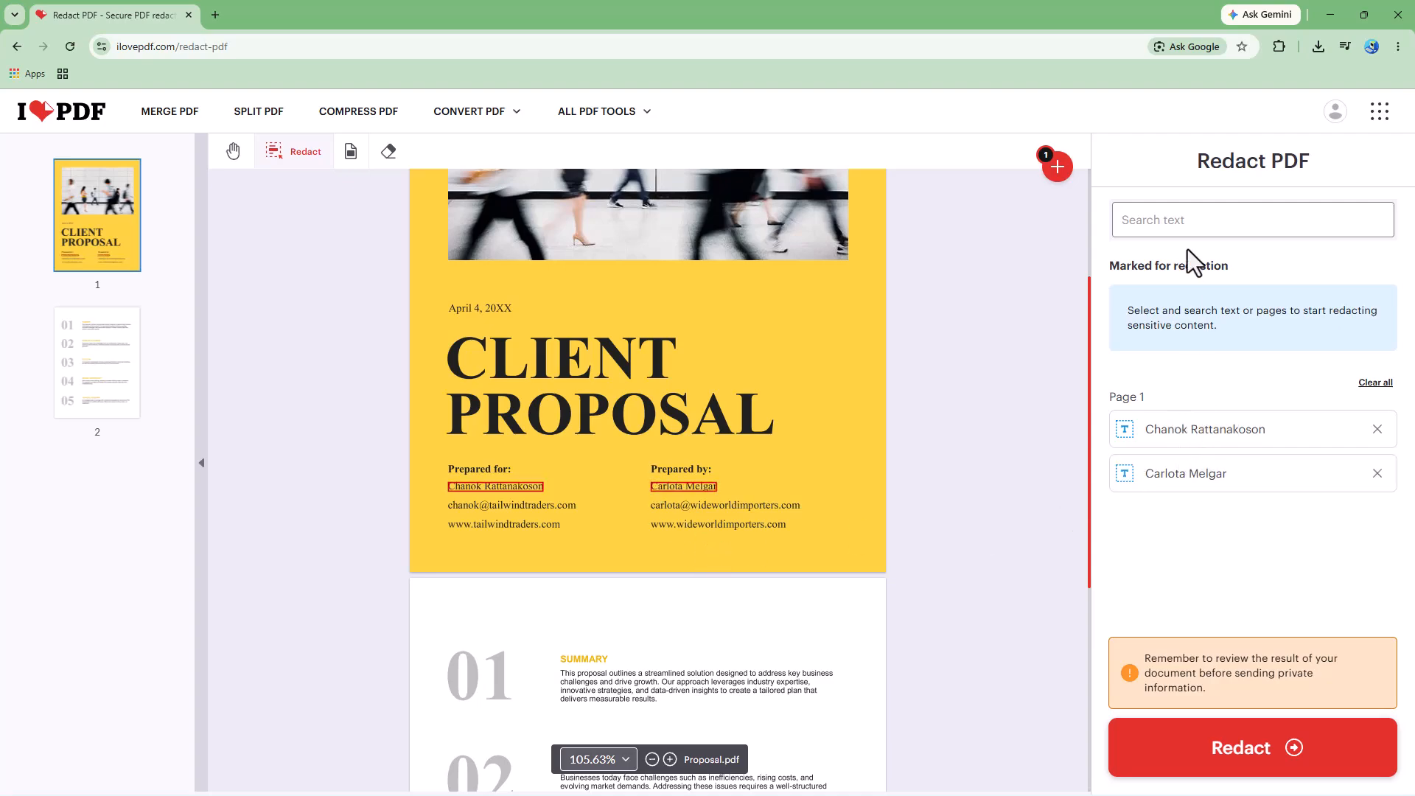
- Search the document for the text "proposal" and accept all matches on both pages for redaction
scroll(783, 474, down, 4)
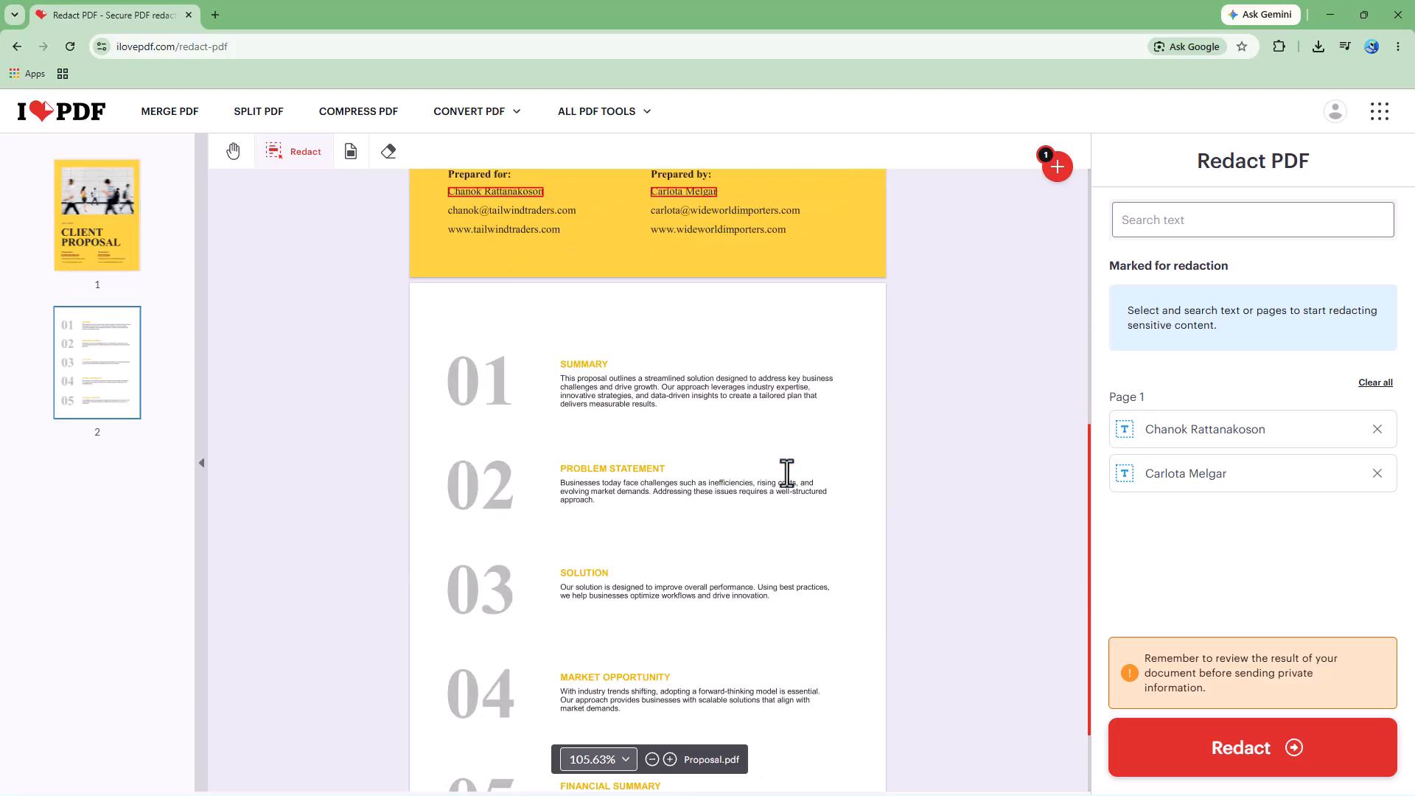
click(1178, 223)
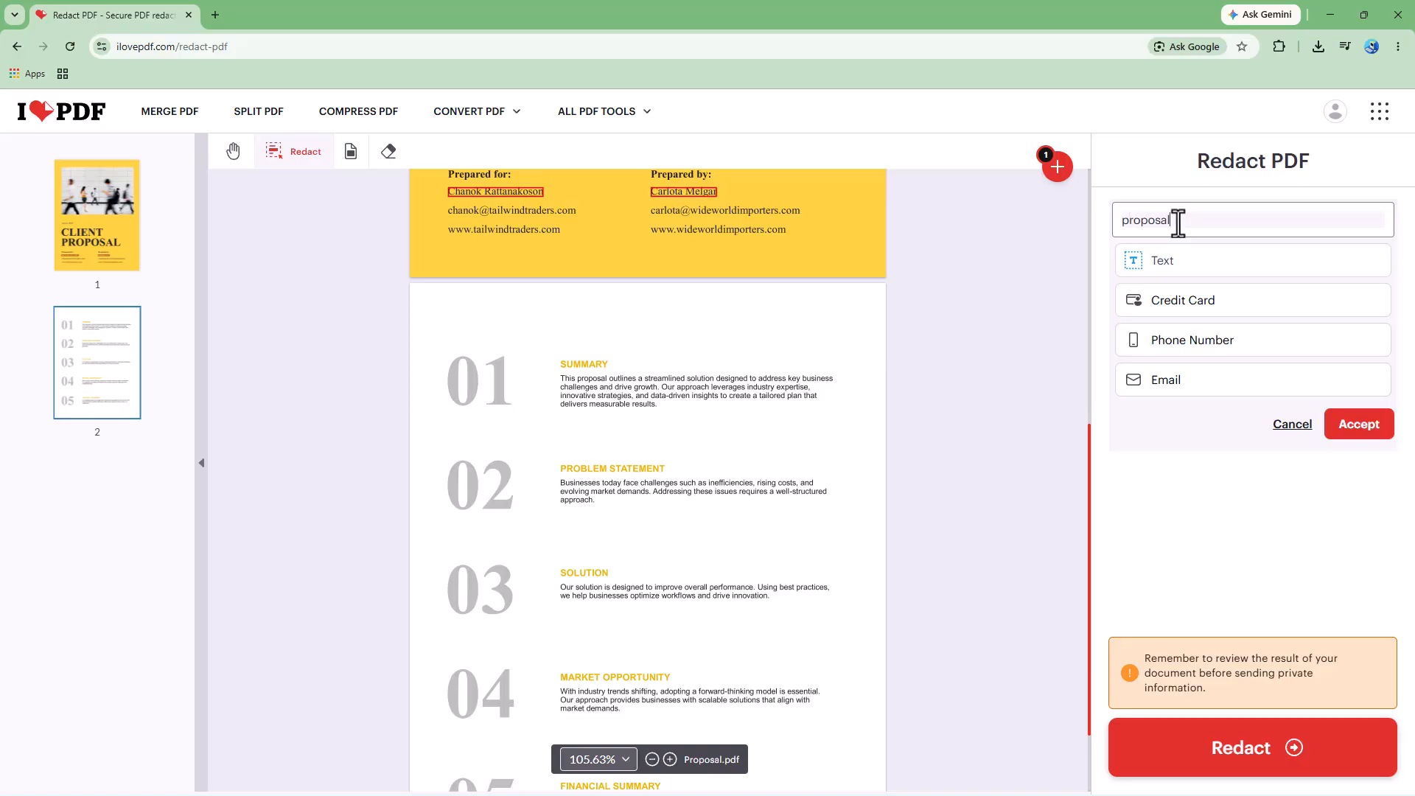
click(1243, 267)
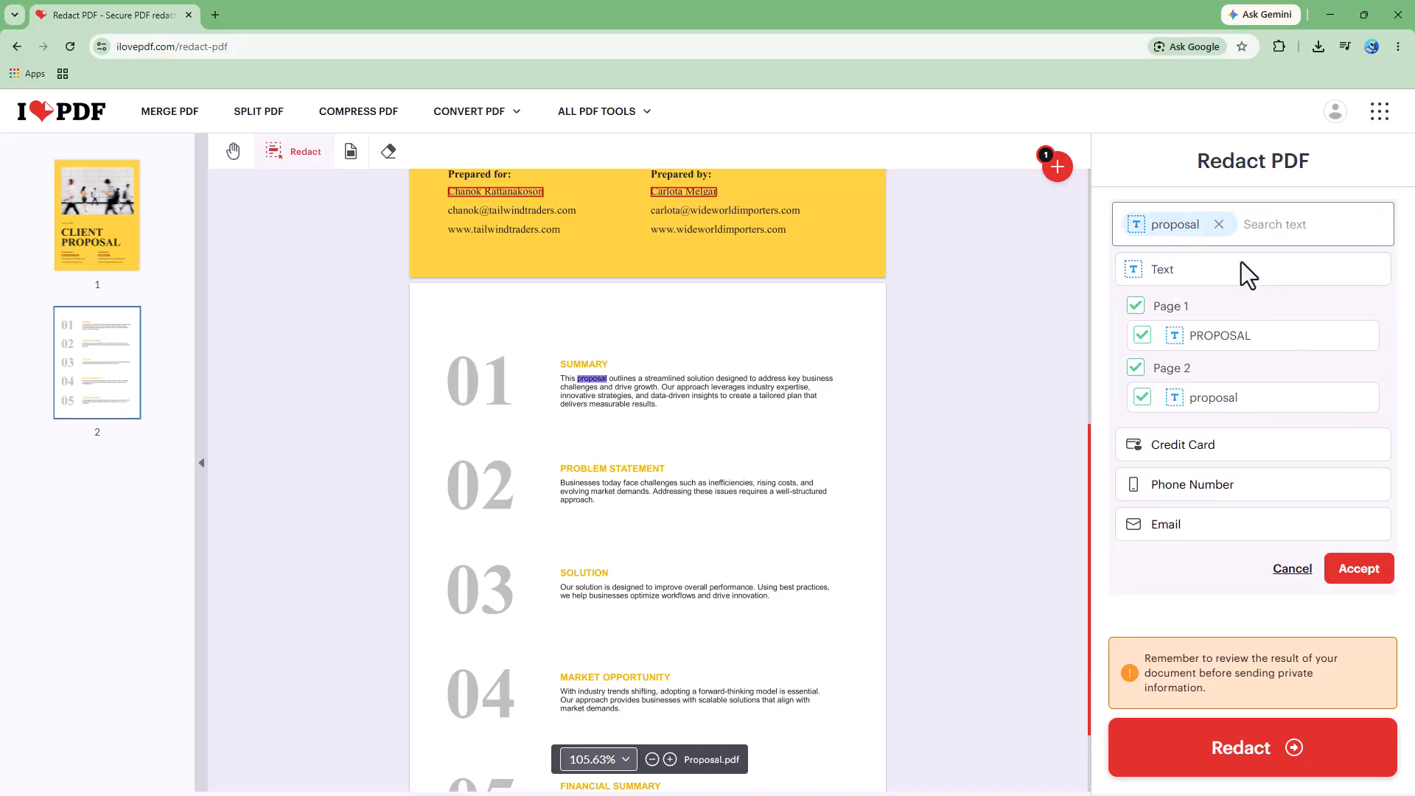
scroll(789, 430, down, 2)
scroll(789, 431, up, 6)
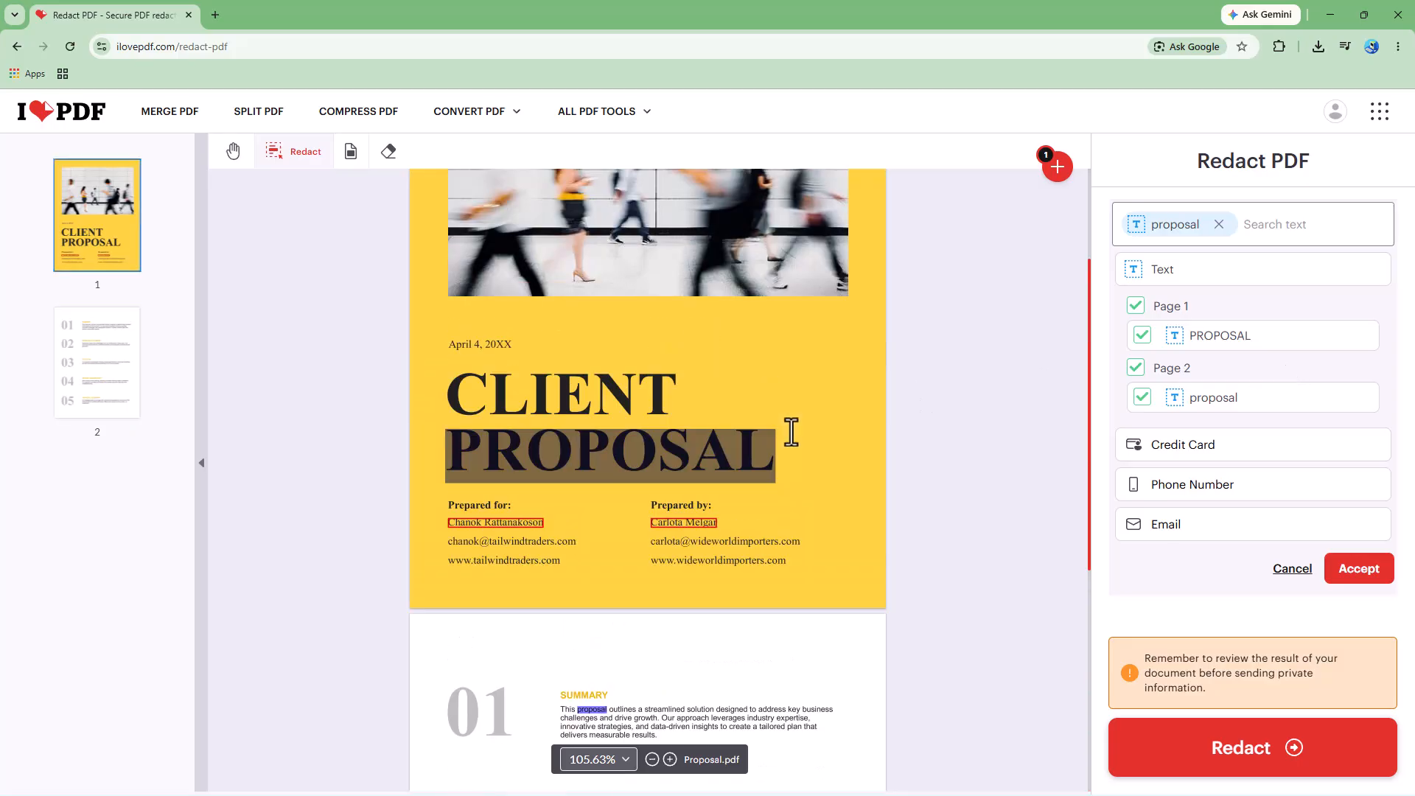
click(1360, 569)
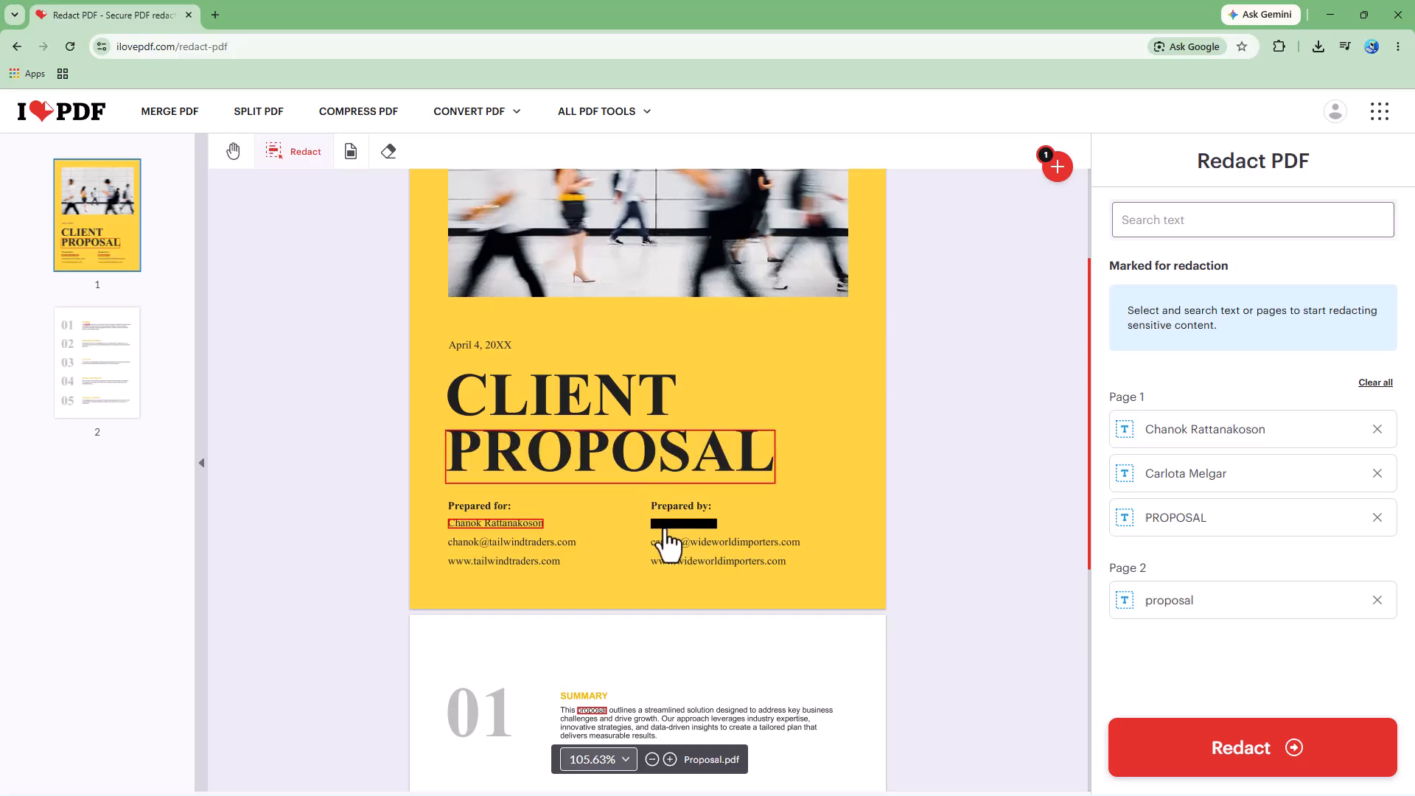
- Search the document for credit card numbers and email addresses and accept the matches for redaction
scroll(544, 587, down, 5)
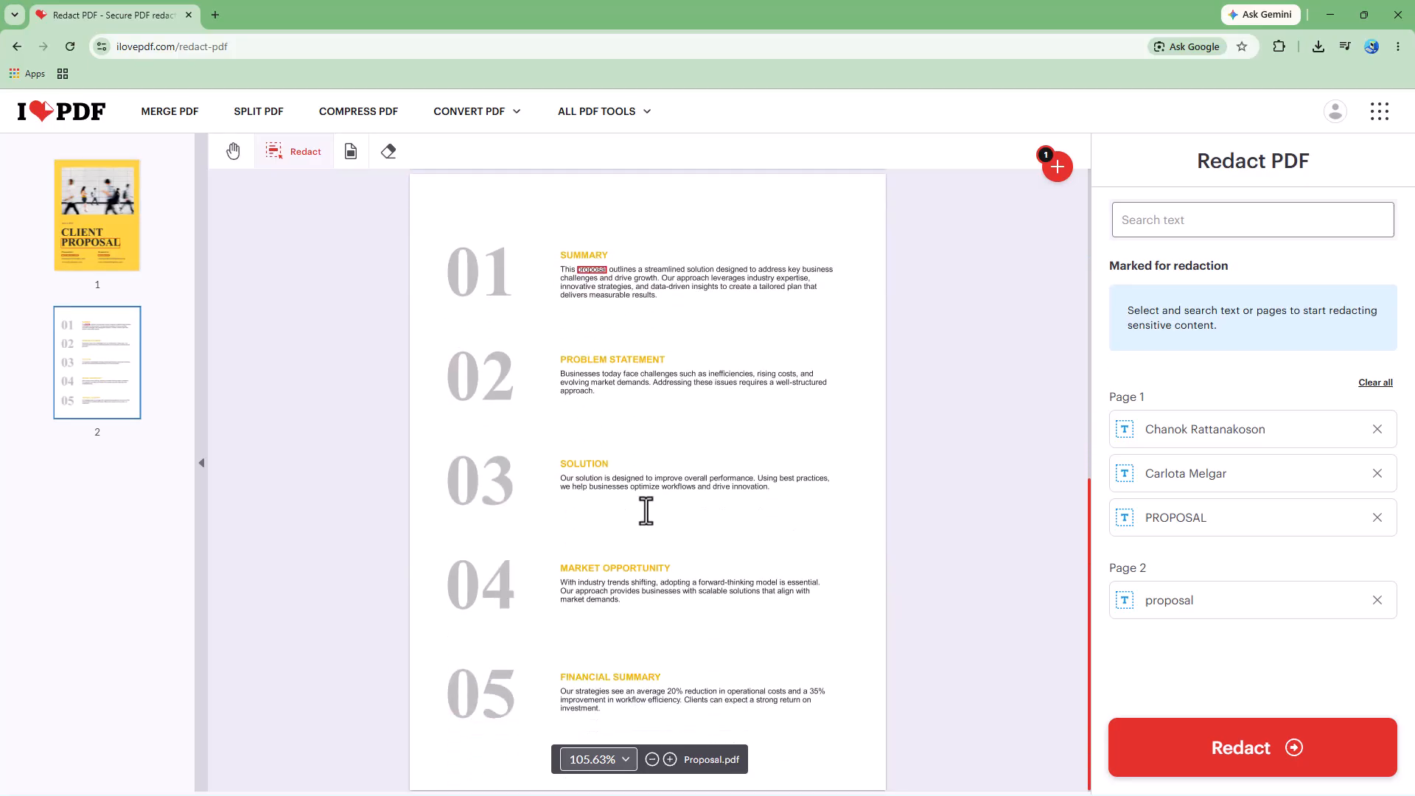
scroll(644, 509, up, 5)
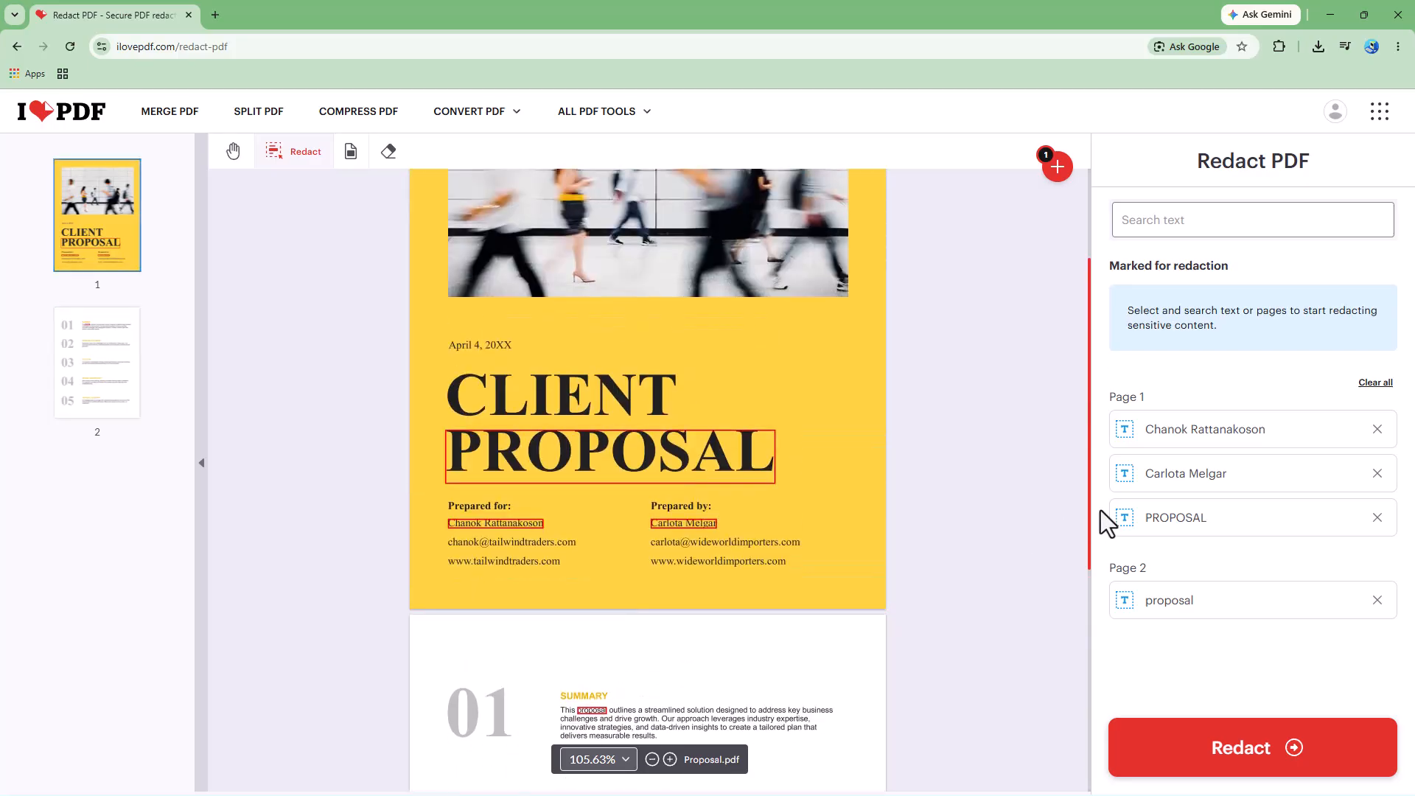
click(1284, 230)
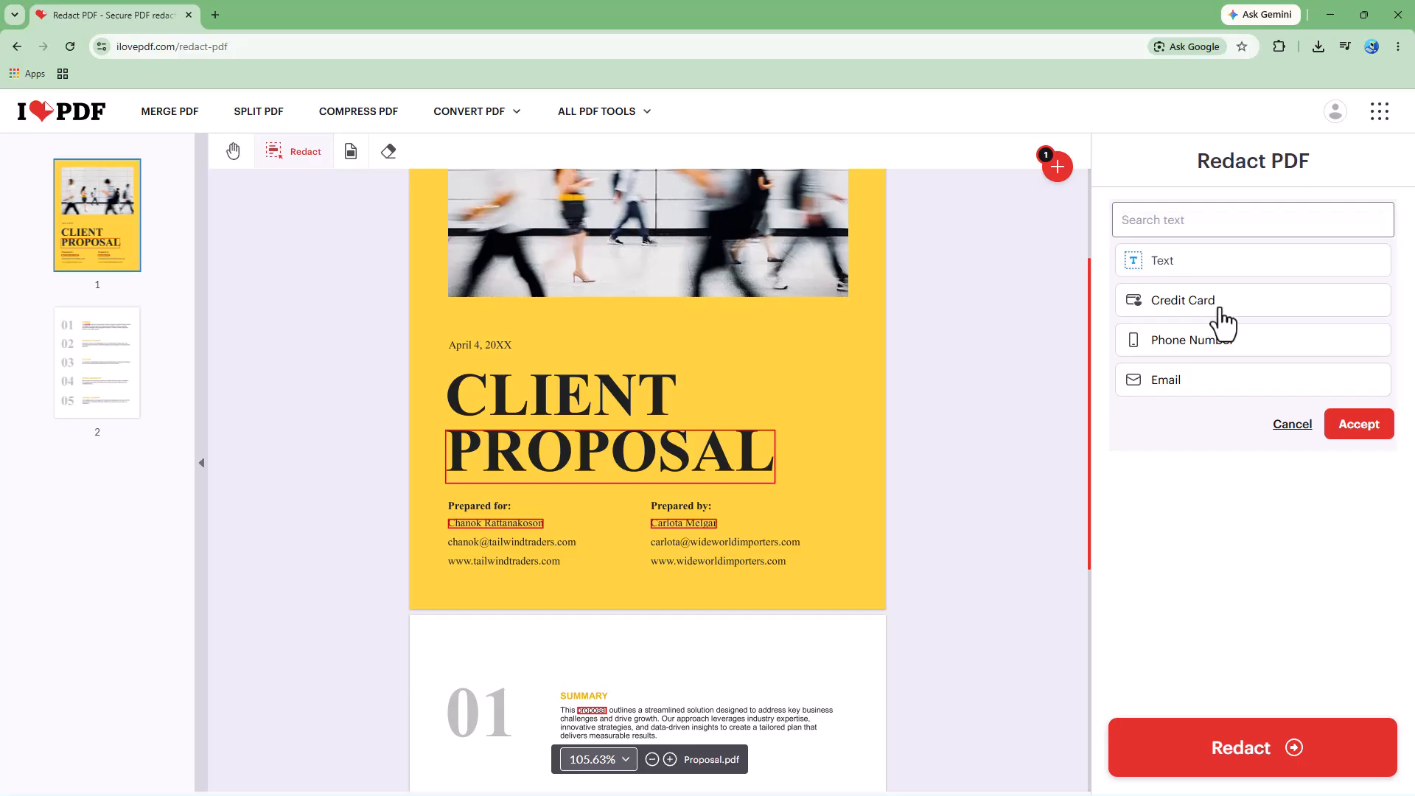
click(1220, 311)
scroll(628, 521, down, 5)
scroll(676, 578, up, 5)
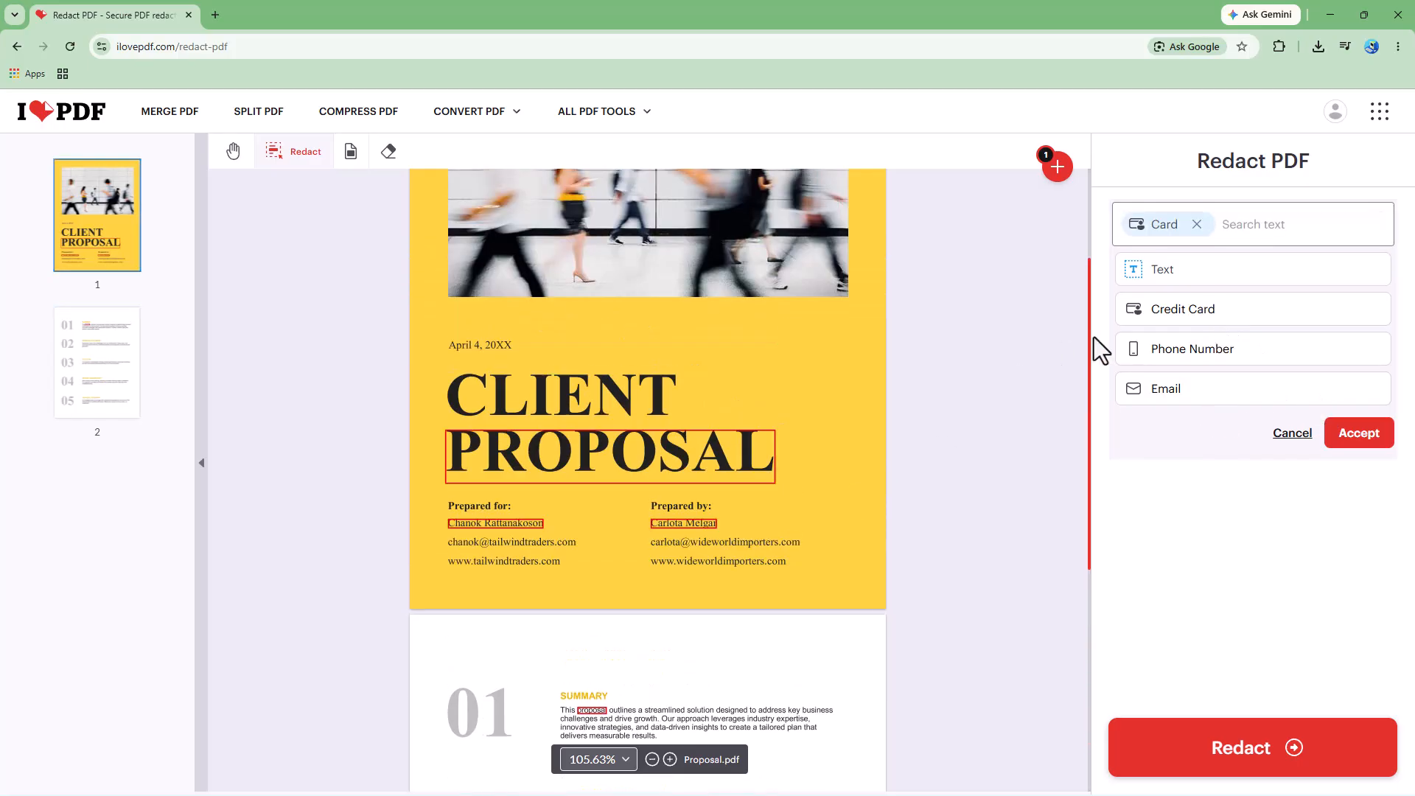
click(1168, 396)
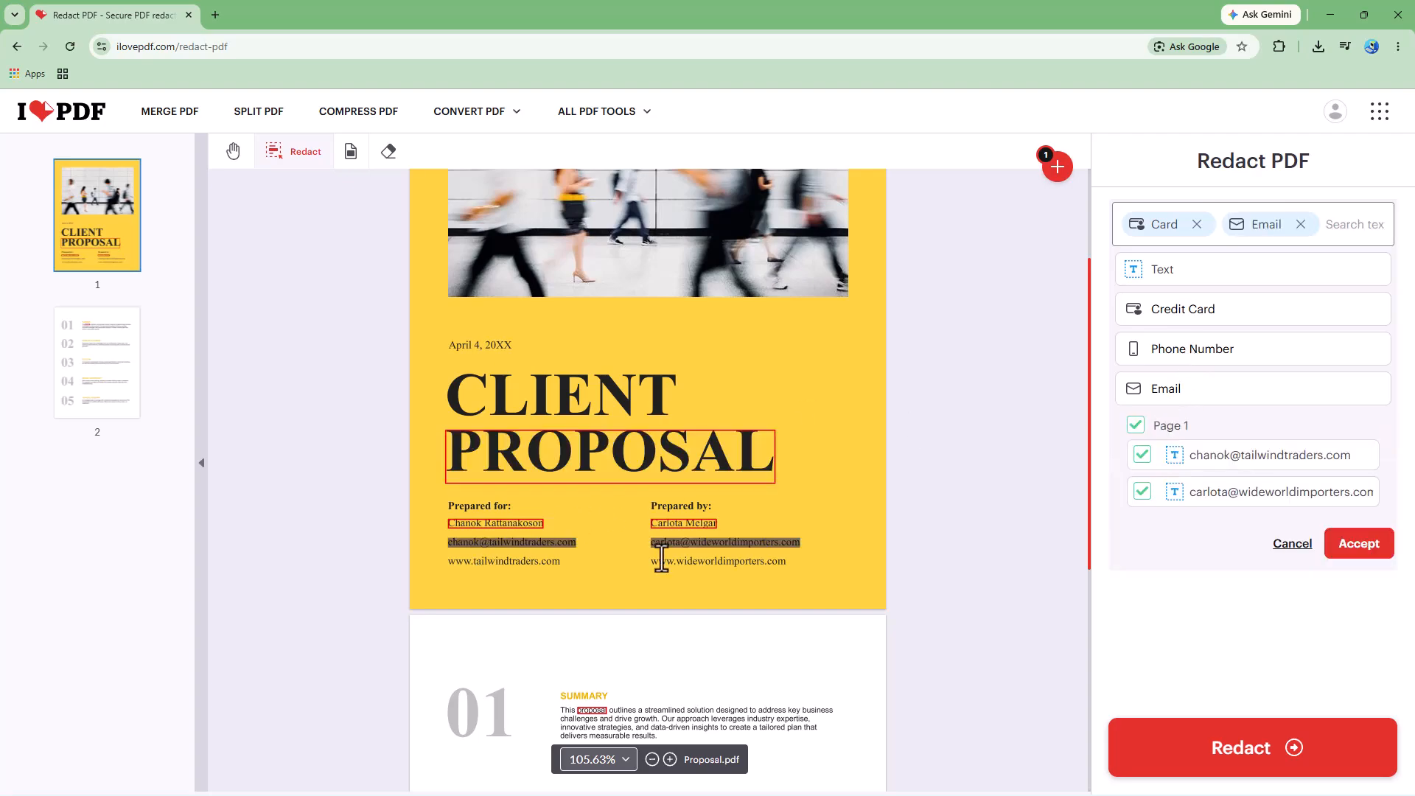
click(1358, 549)
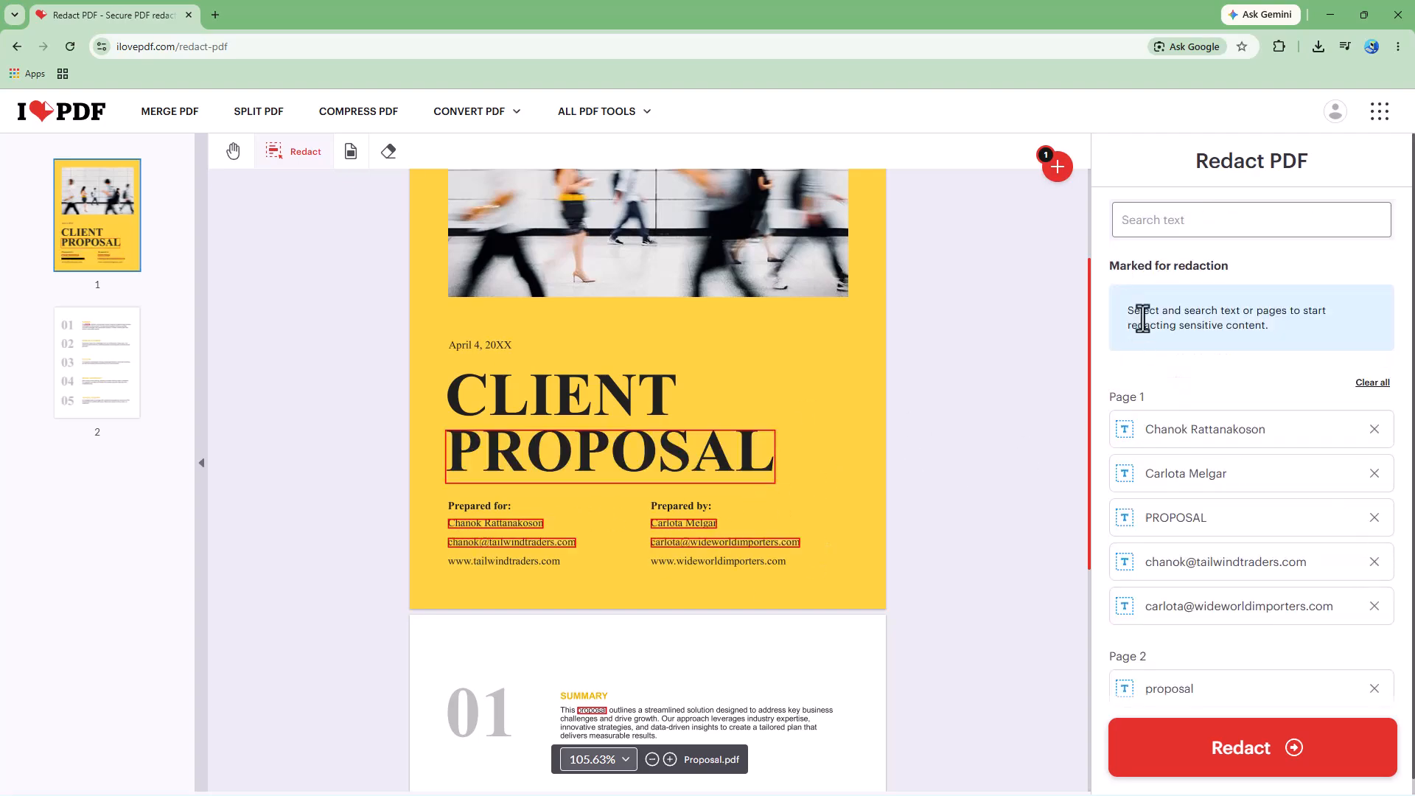
- Search the document for phone numbers and accept any matches for redaction
click(1178, 228)
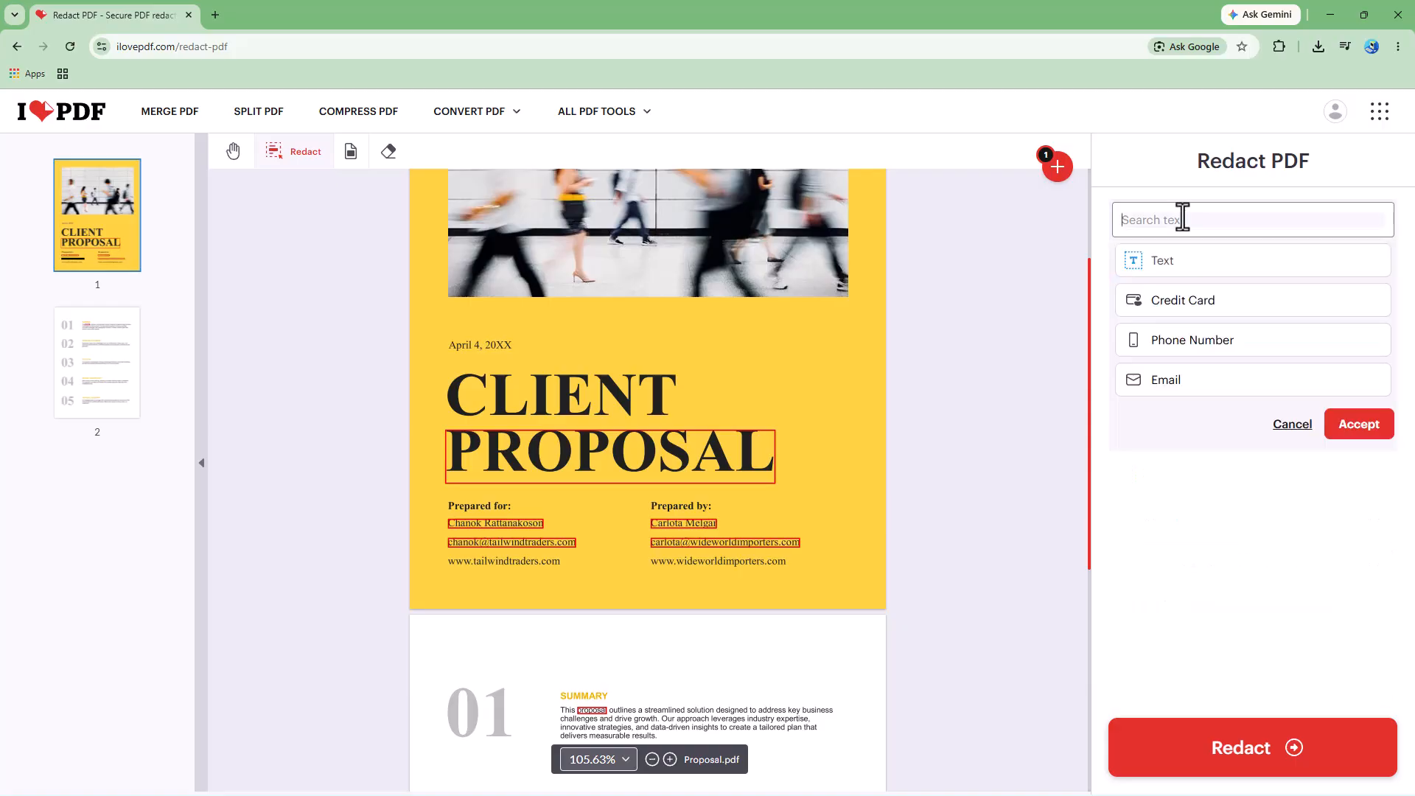
click(1194, 344)
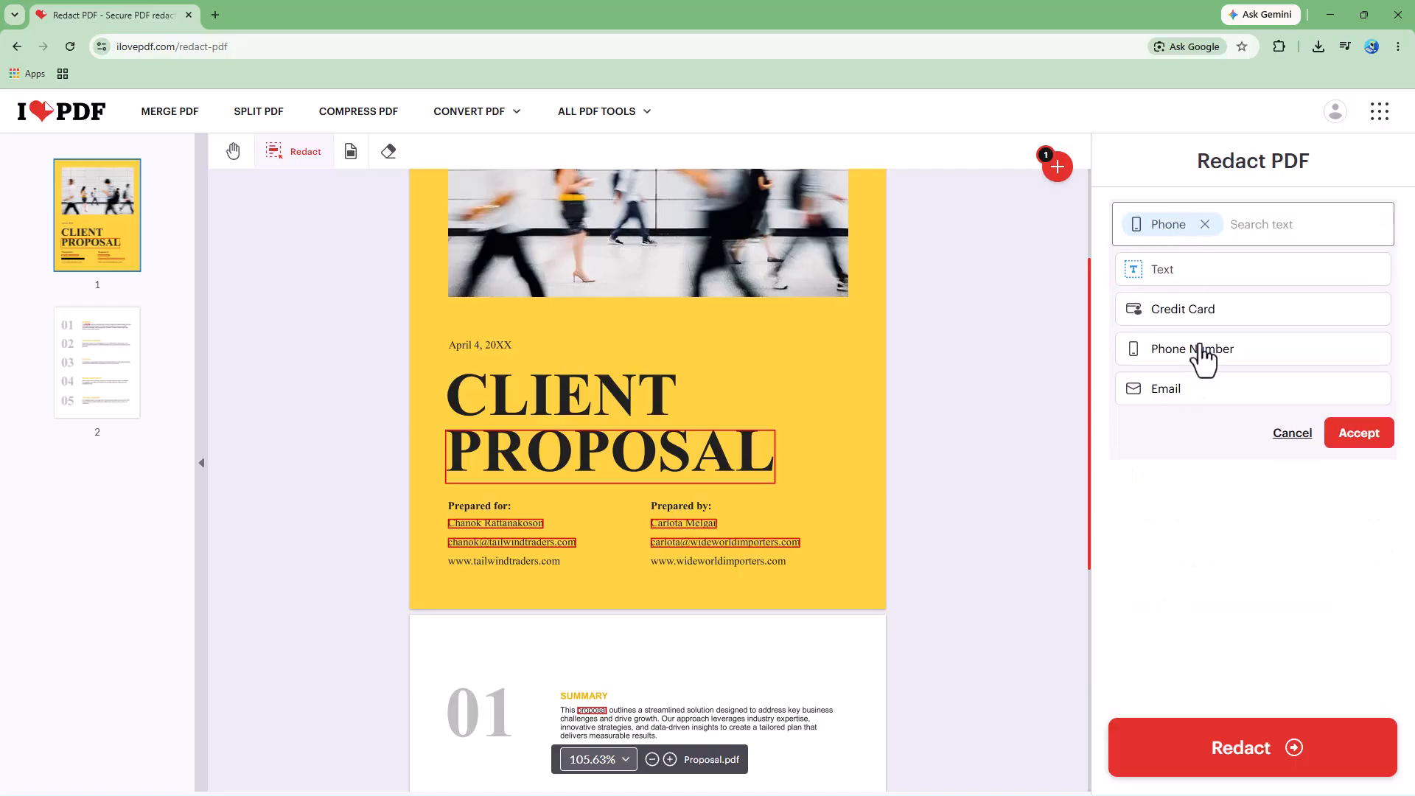
scroll(804, 440, down, 6)
scroll(799, 464, up, 8)
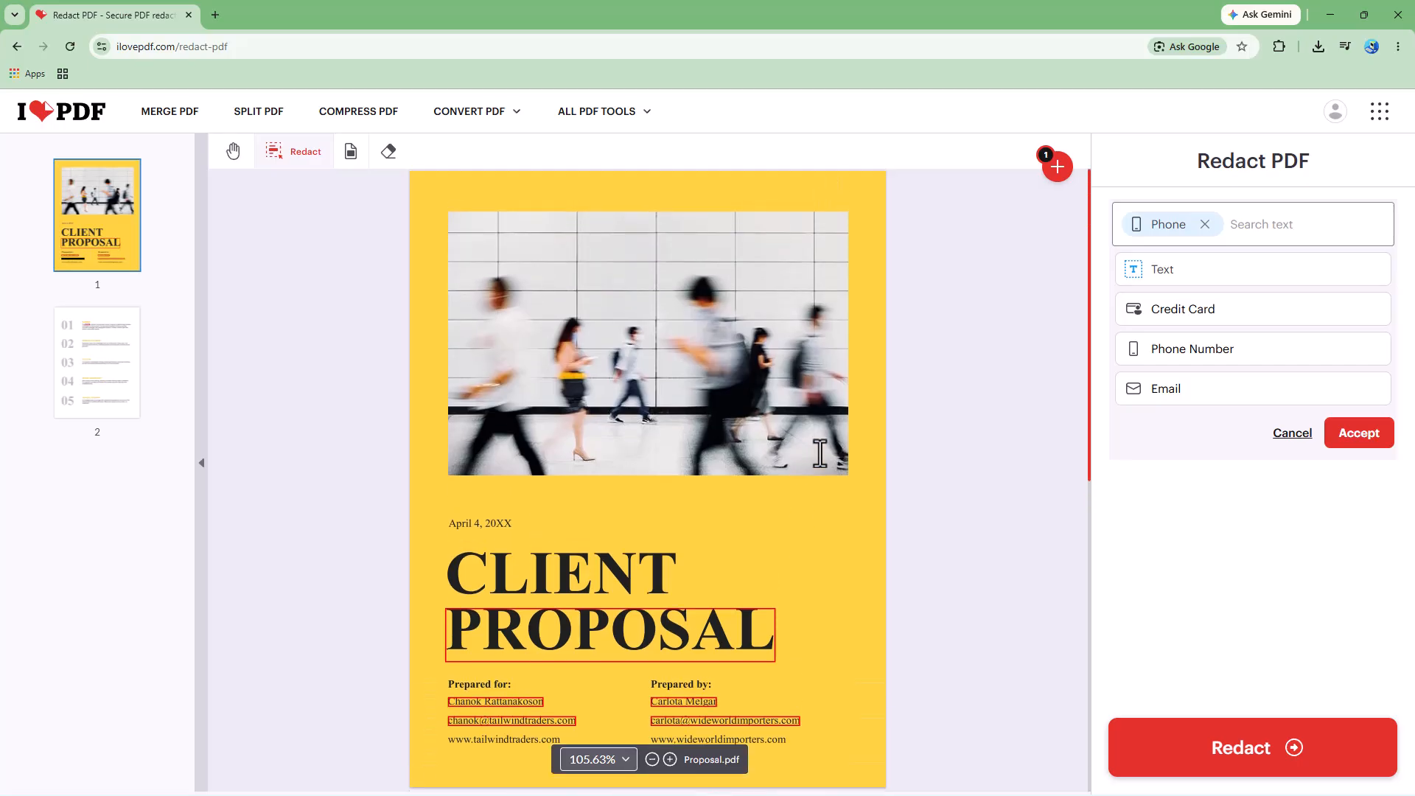
click(1360, 435)
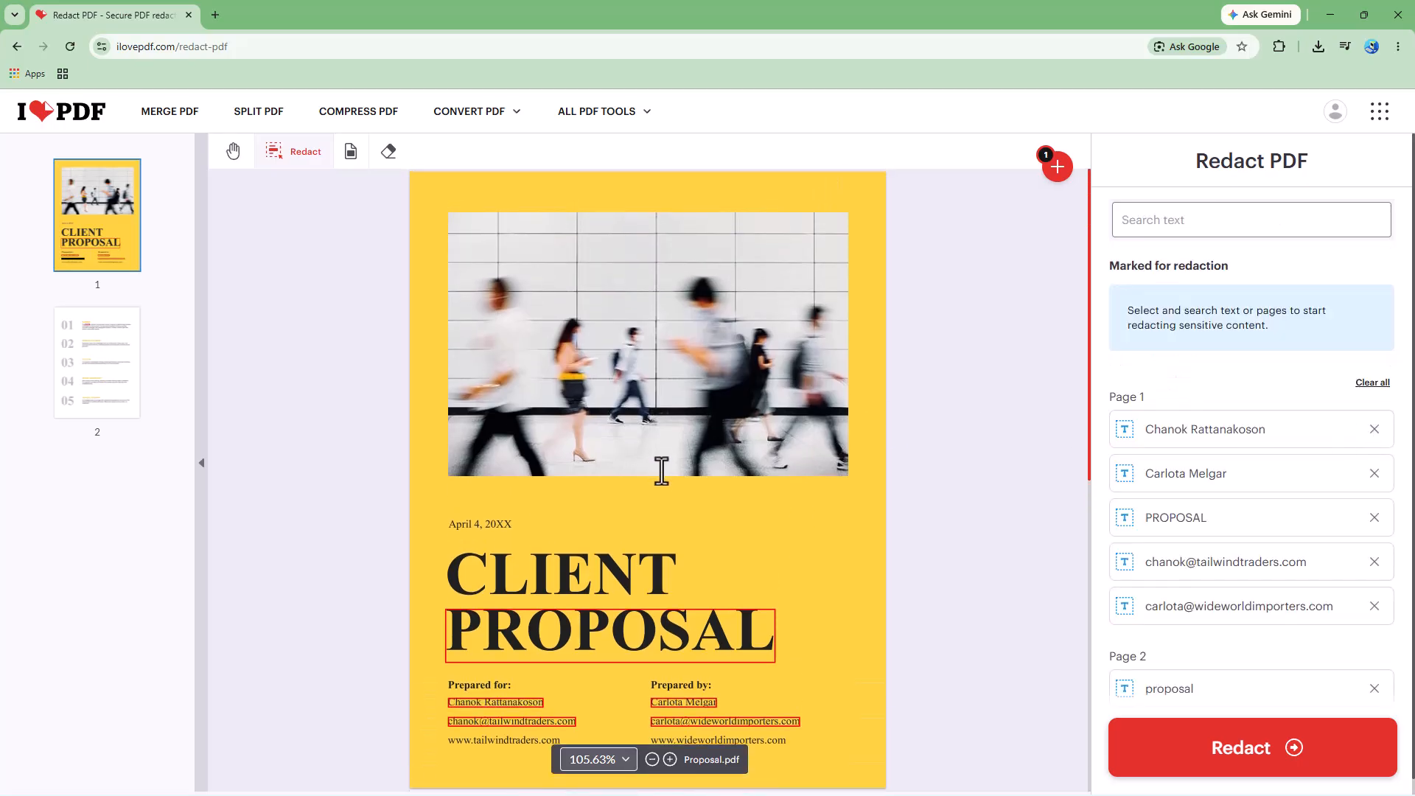
- Mark the date on page 1, plus "solution" under Solution and "OPPORTUNITY" in the section 04 heading on page 2, for redaction
scroll(654, 479, down, 3)
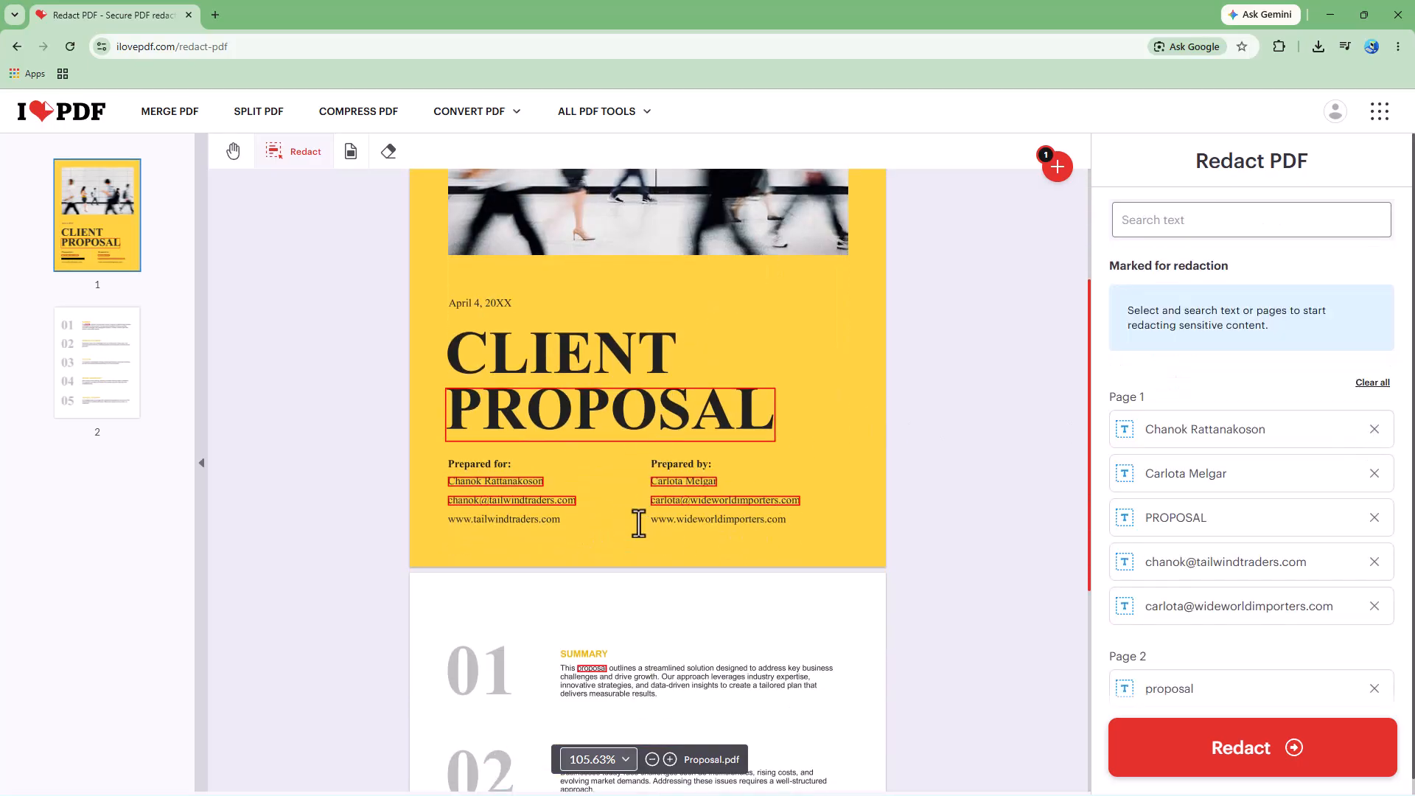
drag(510, 311, 426, 305)
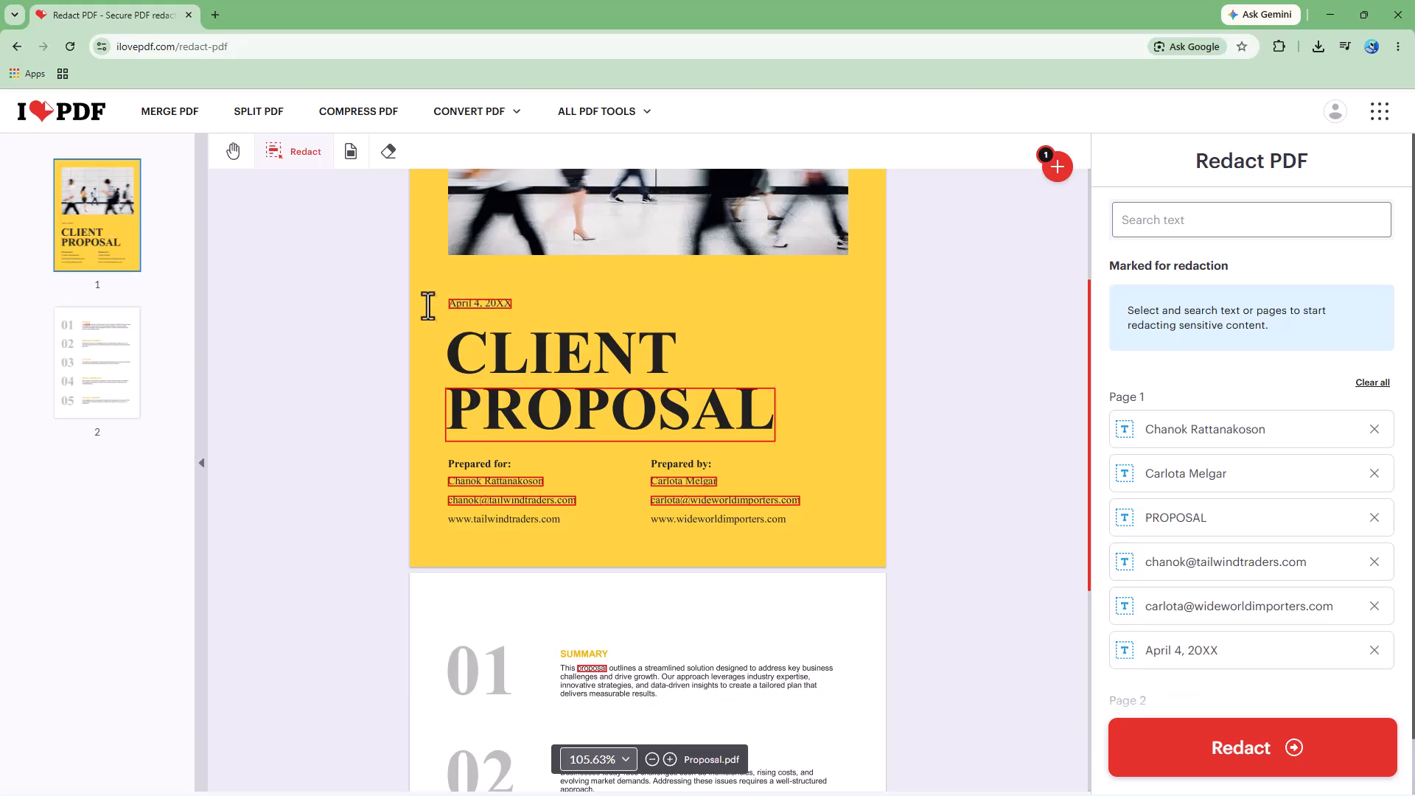
scroll(553, 457, down, 5)
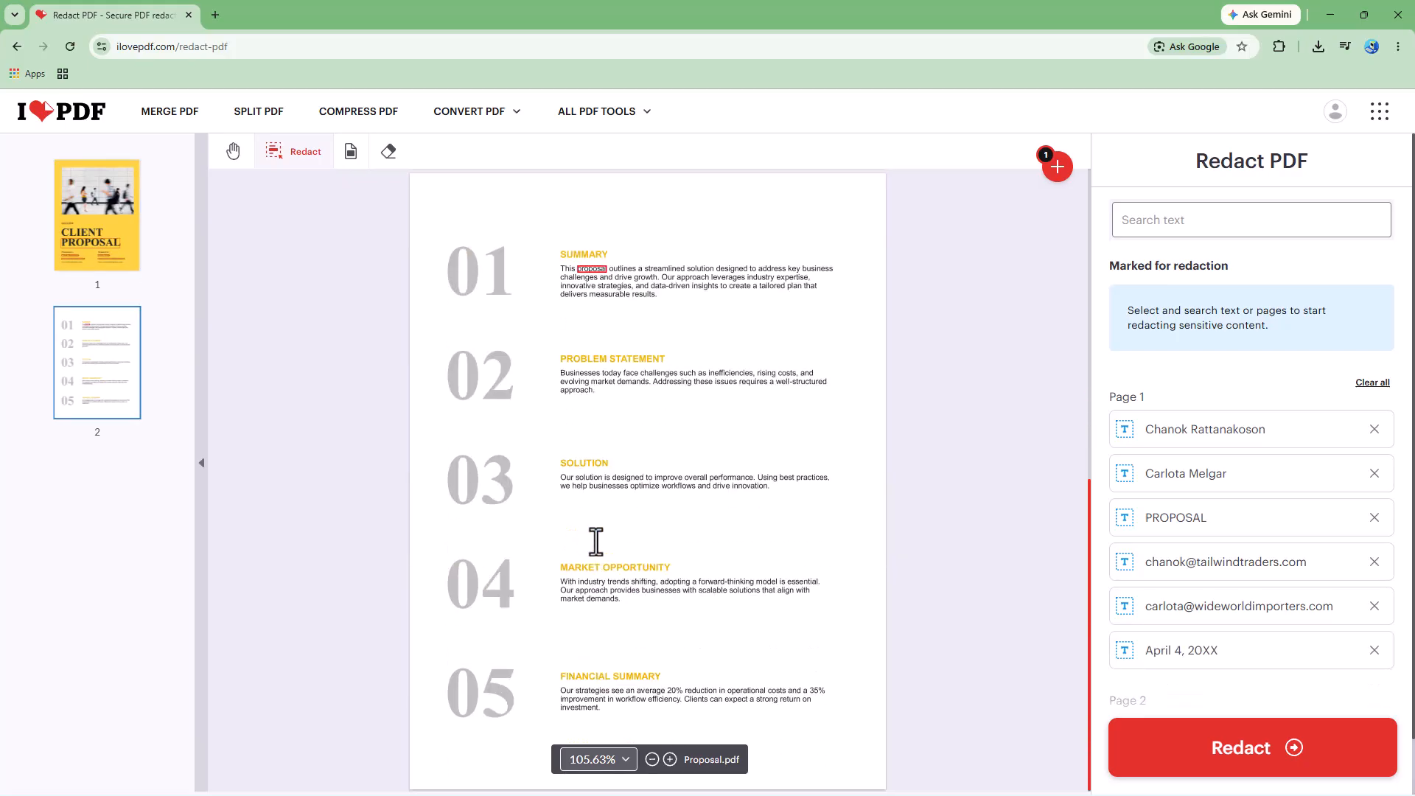
drag(575, 478, 600, 479)
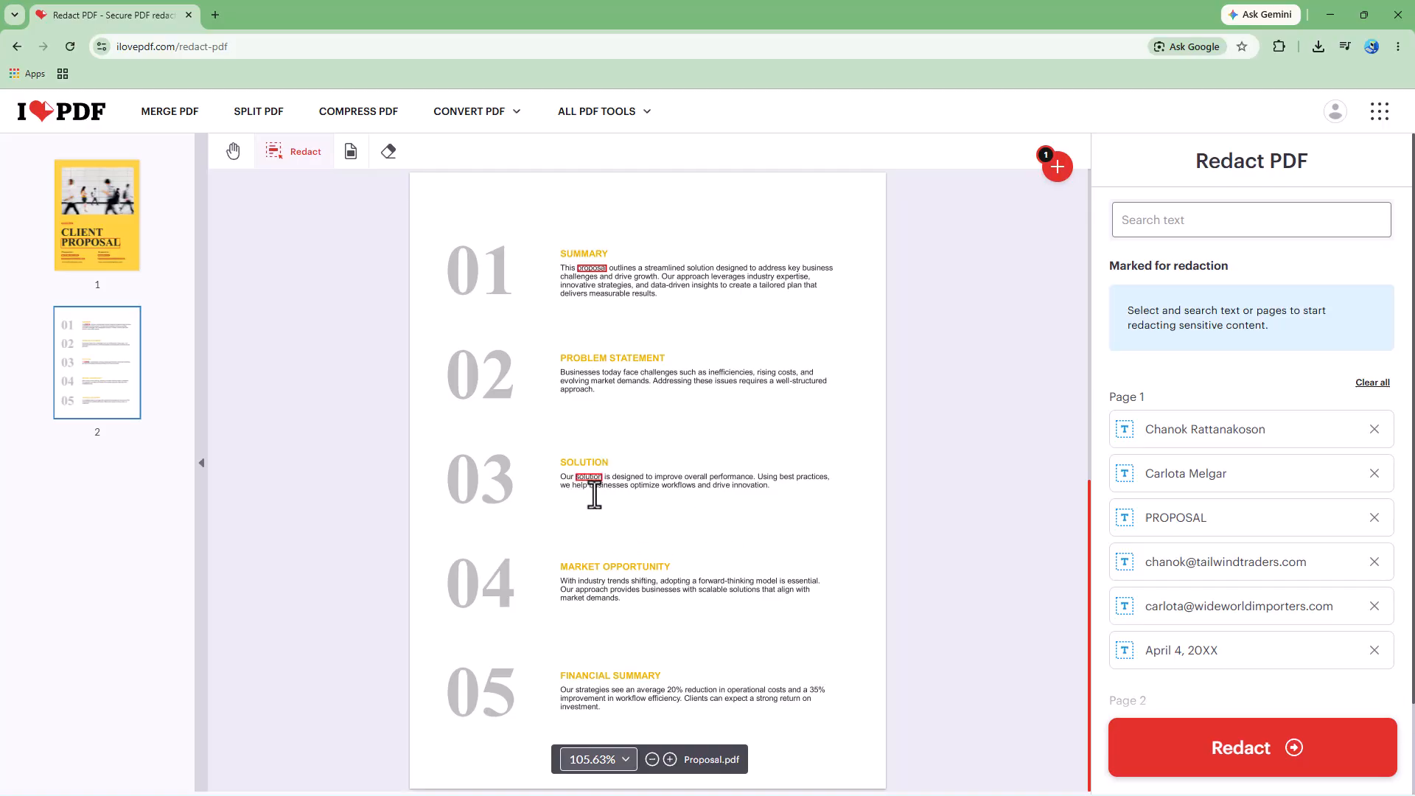
drag(603, 568, 667, 567)
scroll(1188, 516, down, 2)
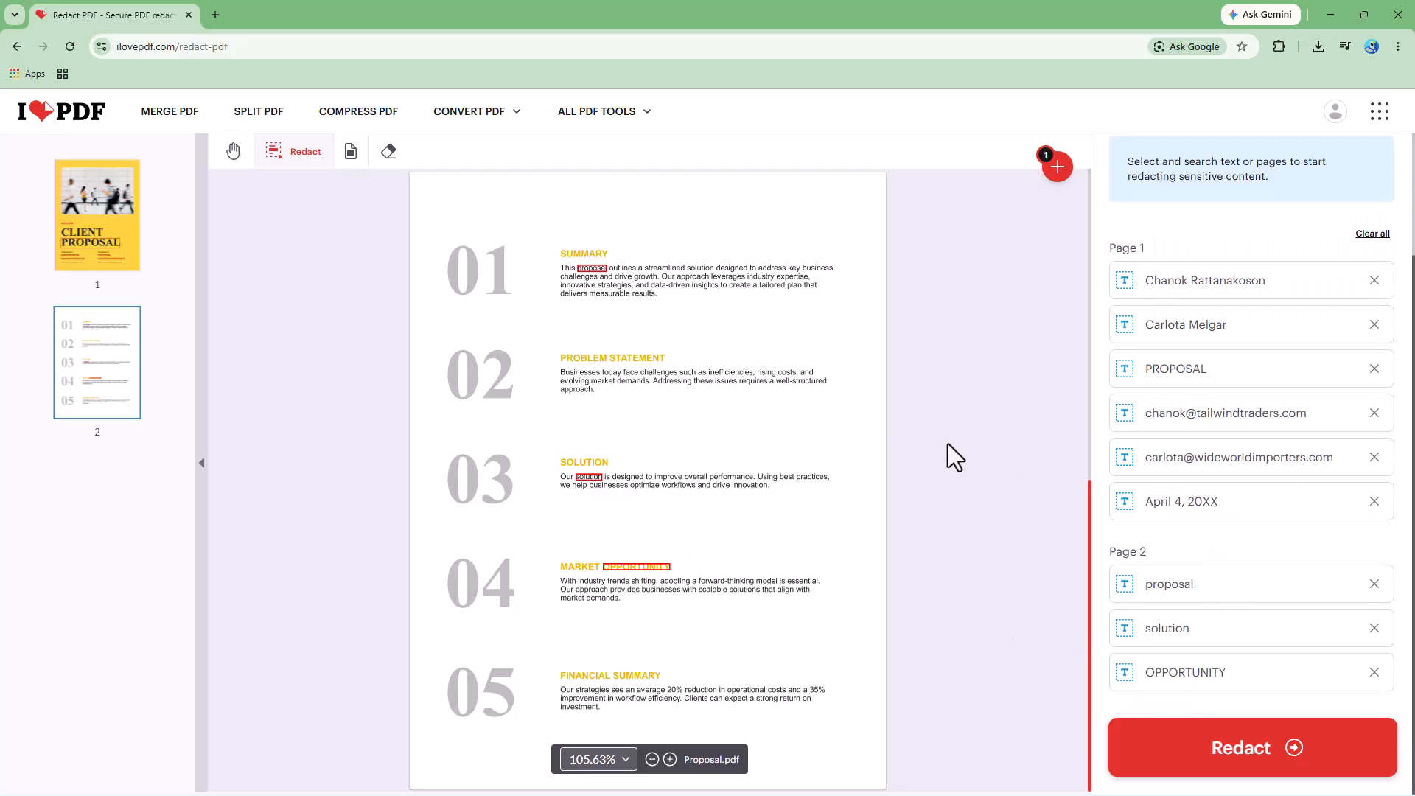
- Erase the redaction marks from "proposal" and "solution" on page 2 and return to the Redact tool
click(389, 151)
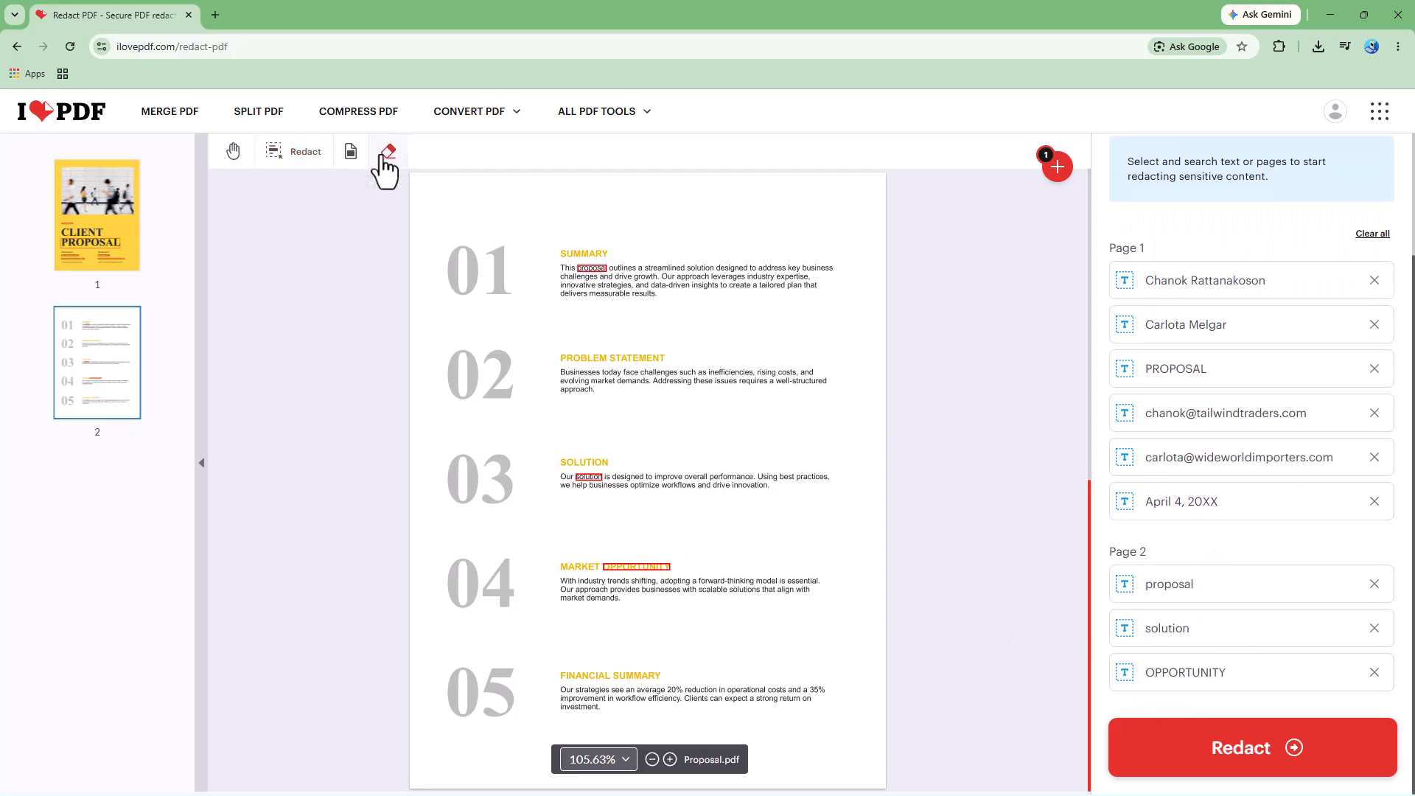
click(593, 270)
click(589, 477)
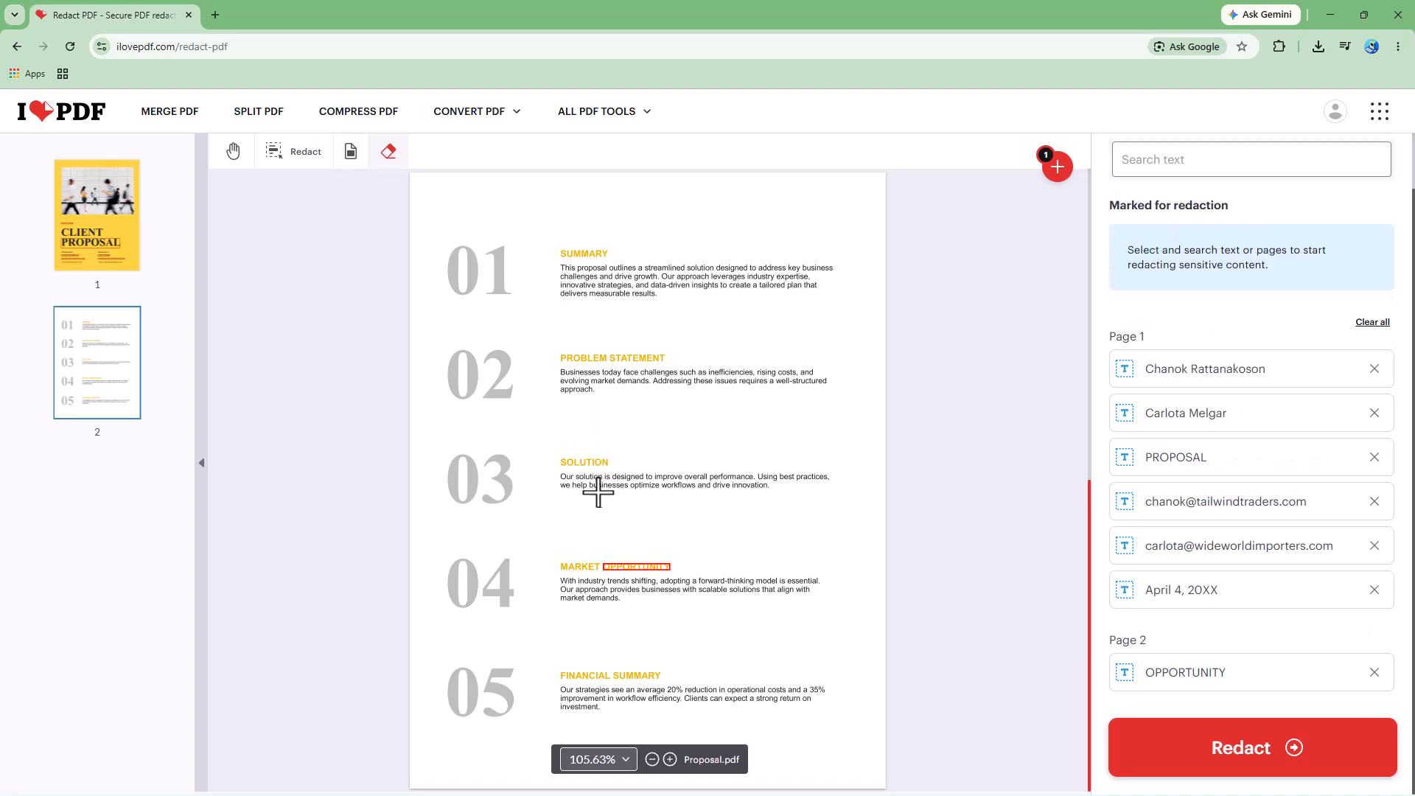
click(299, 161)
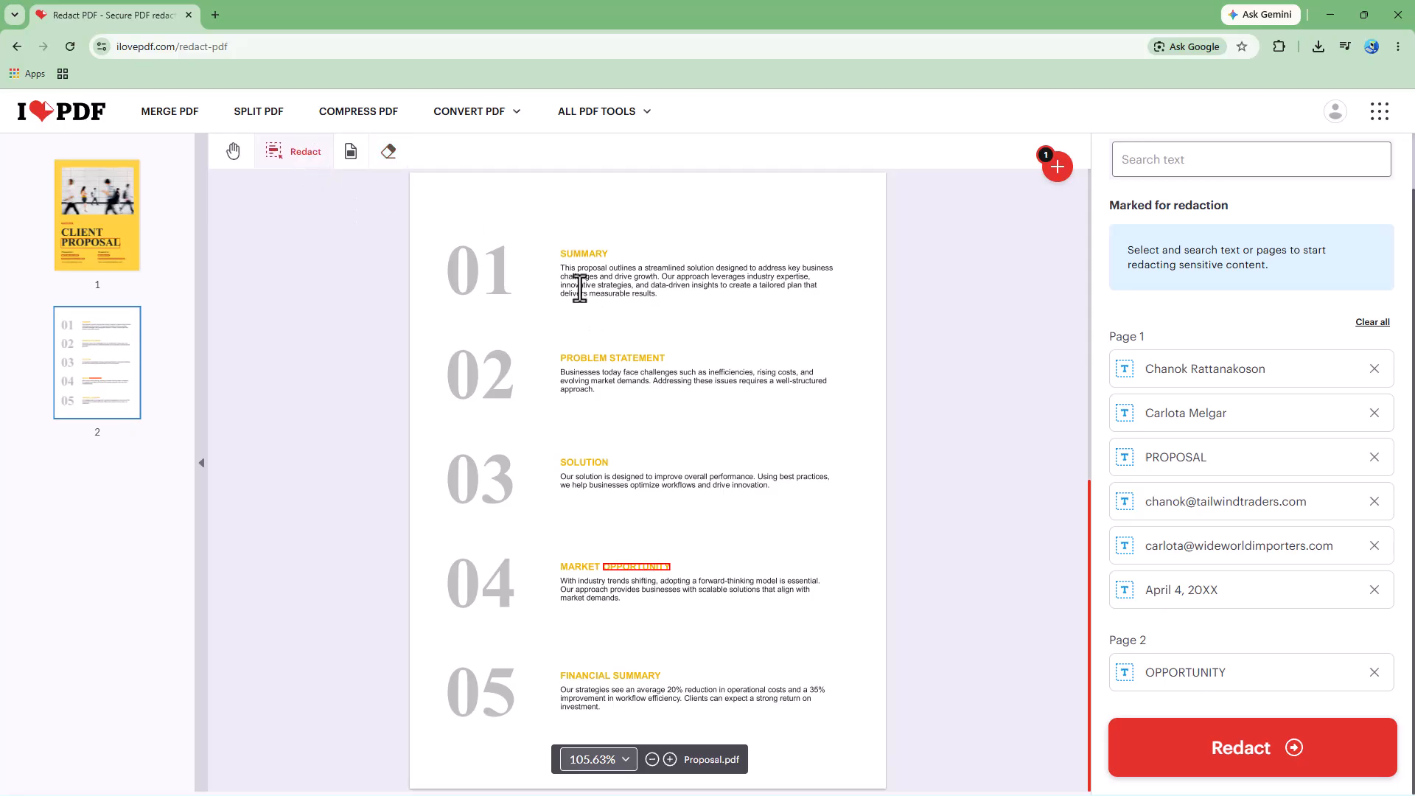
- Mark "ve strategies" in the Summary paragraph on page 2 for redaction
drag(588, 286, 633, 285)
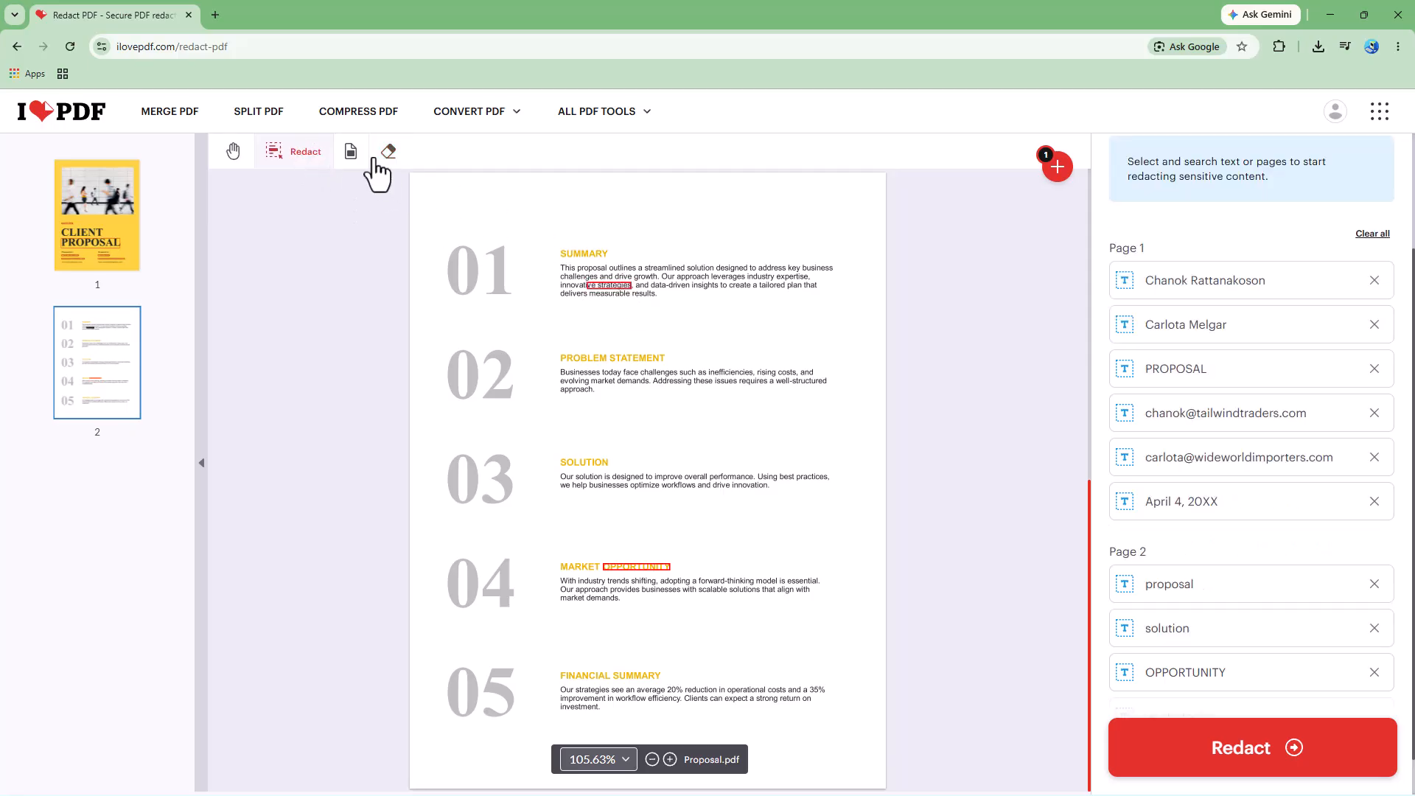
- Add a redaction mark over the whole current page, page 2, and remove that mark again
click(350, 154)
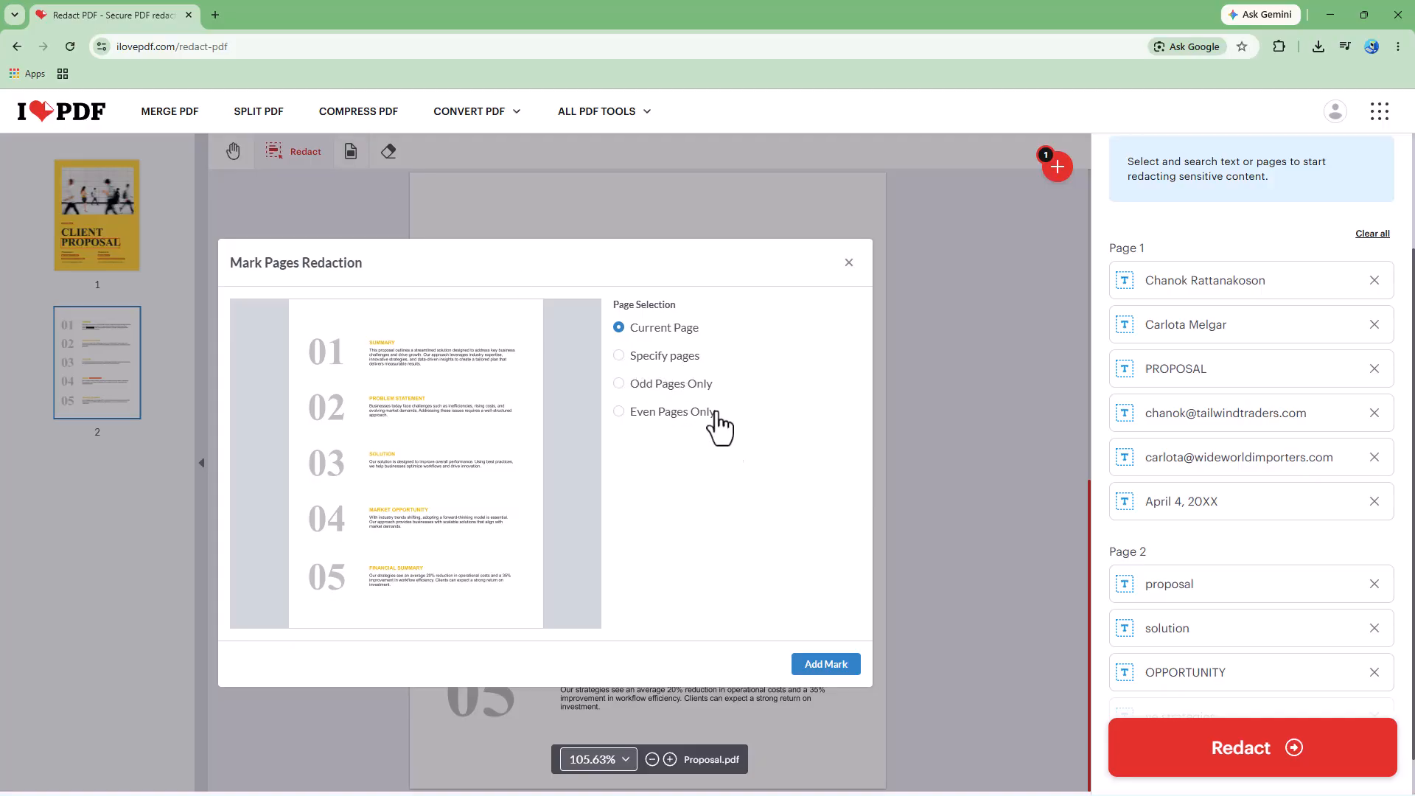
click(828, 667)
scroll(730, 516, up, 2)
scroll(722, 490, up, 5)
scroll(722, 490, down, 7)
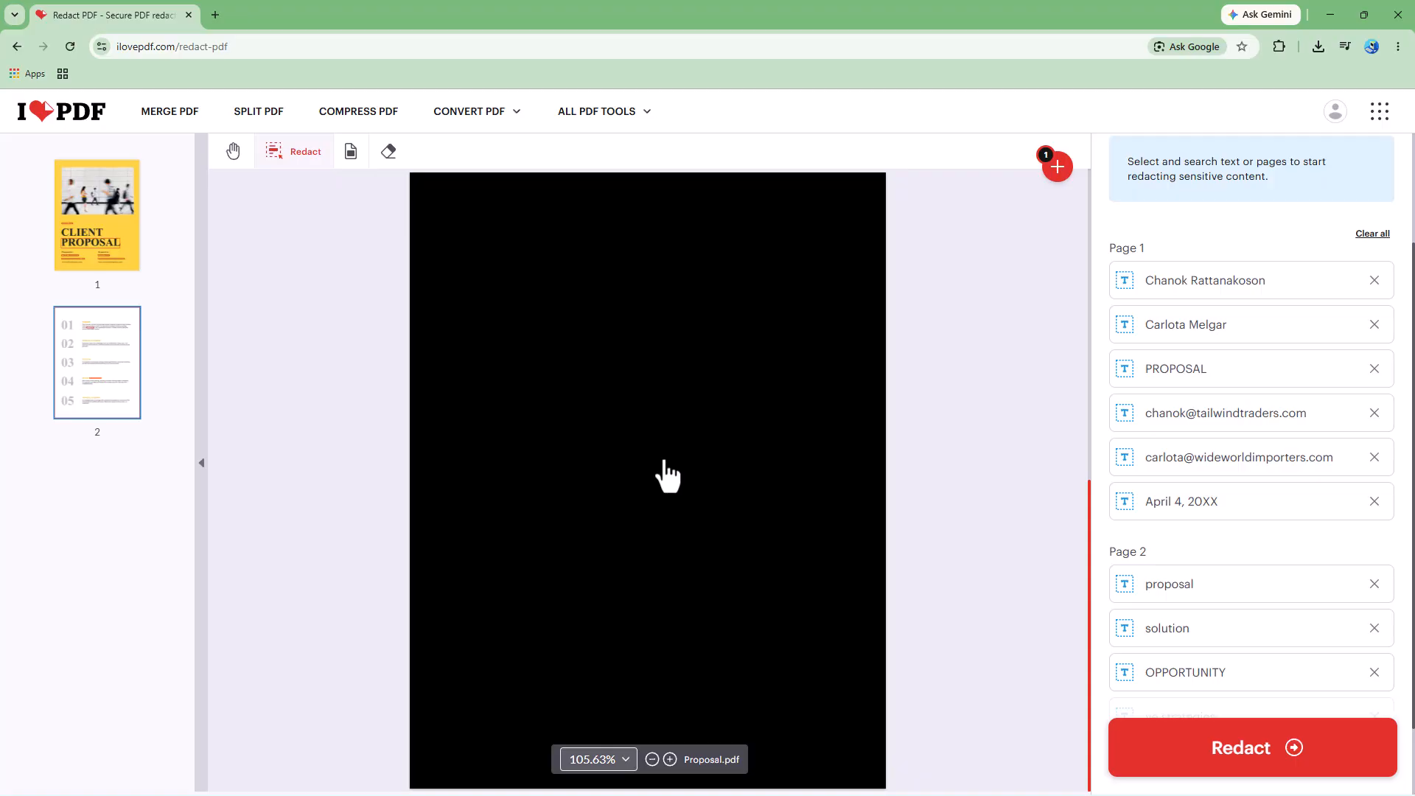
scroll(642, 541, up, 4)
scroll(663, 560, down, 4)
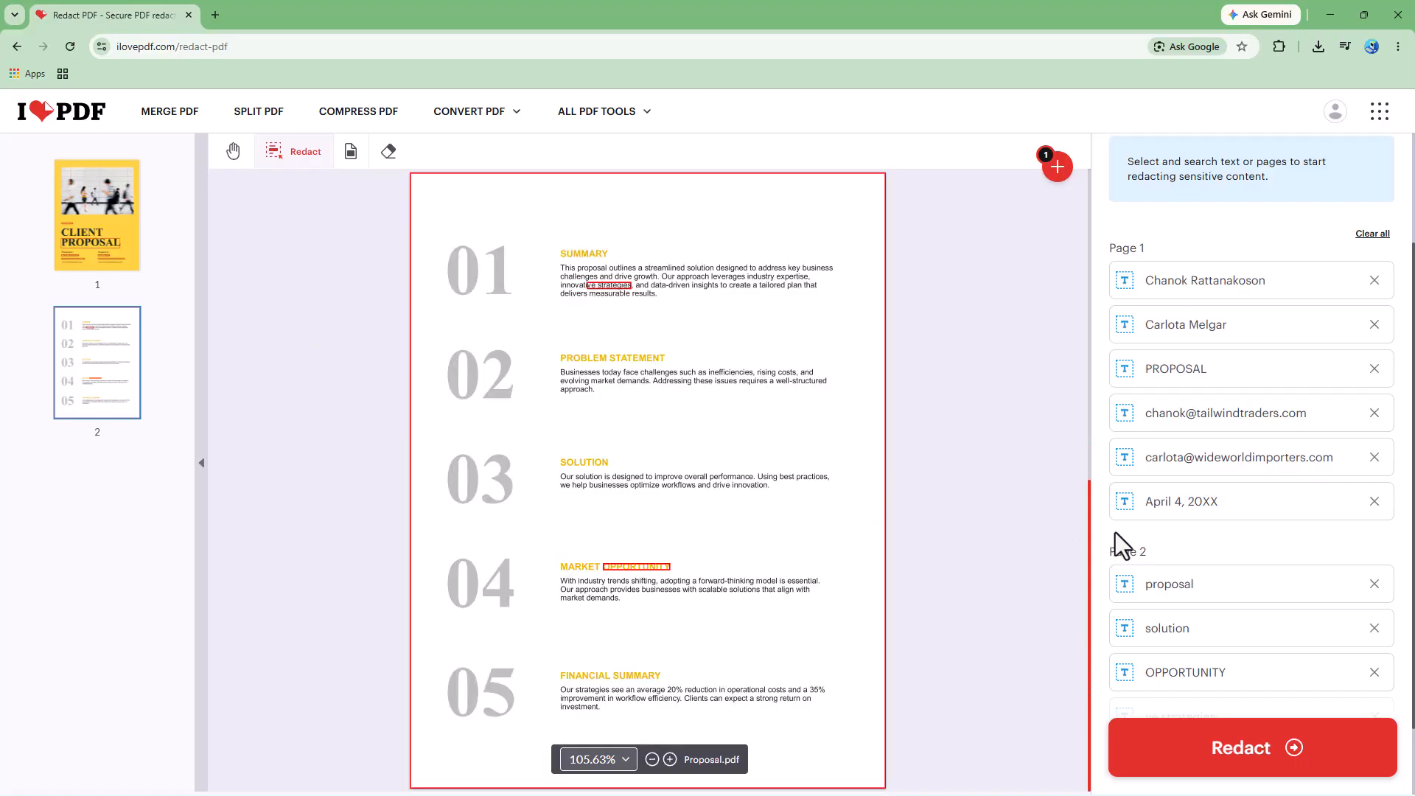
scroll(654, 566, up, 3)
scroll(1250, 547, down, 1)
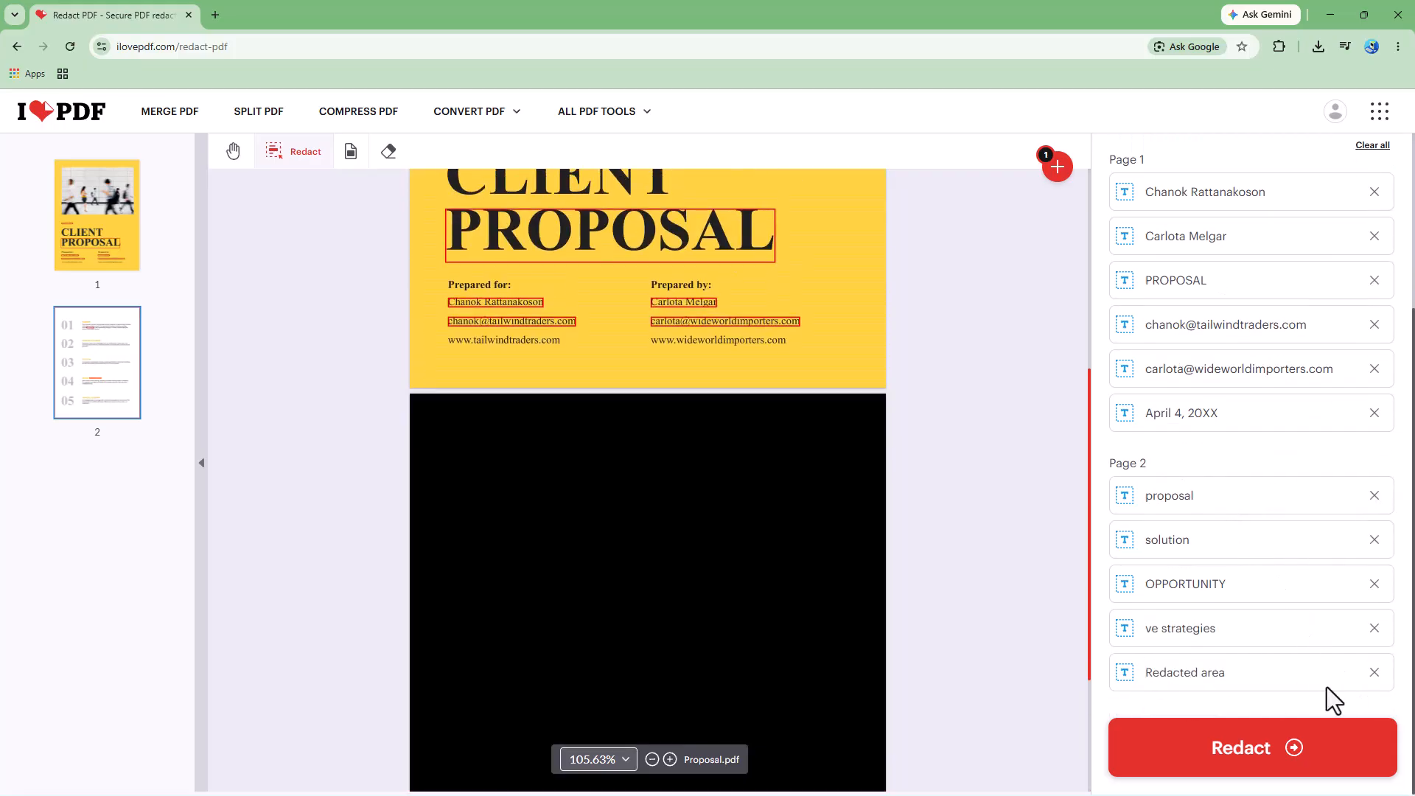
click(1375, 672)
- Mark the SUMMARY heading and the opening lines of its paragraph on page 2, and remove that mark again
drag(551, 450, 730, 501)
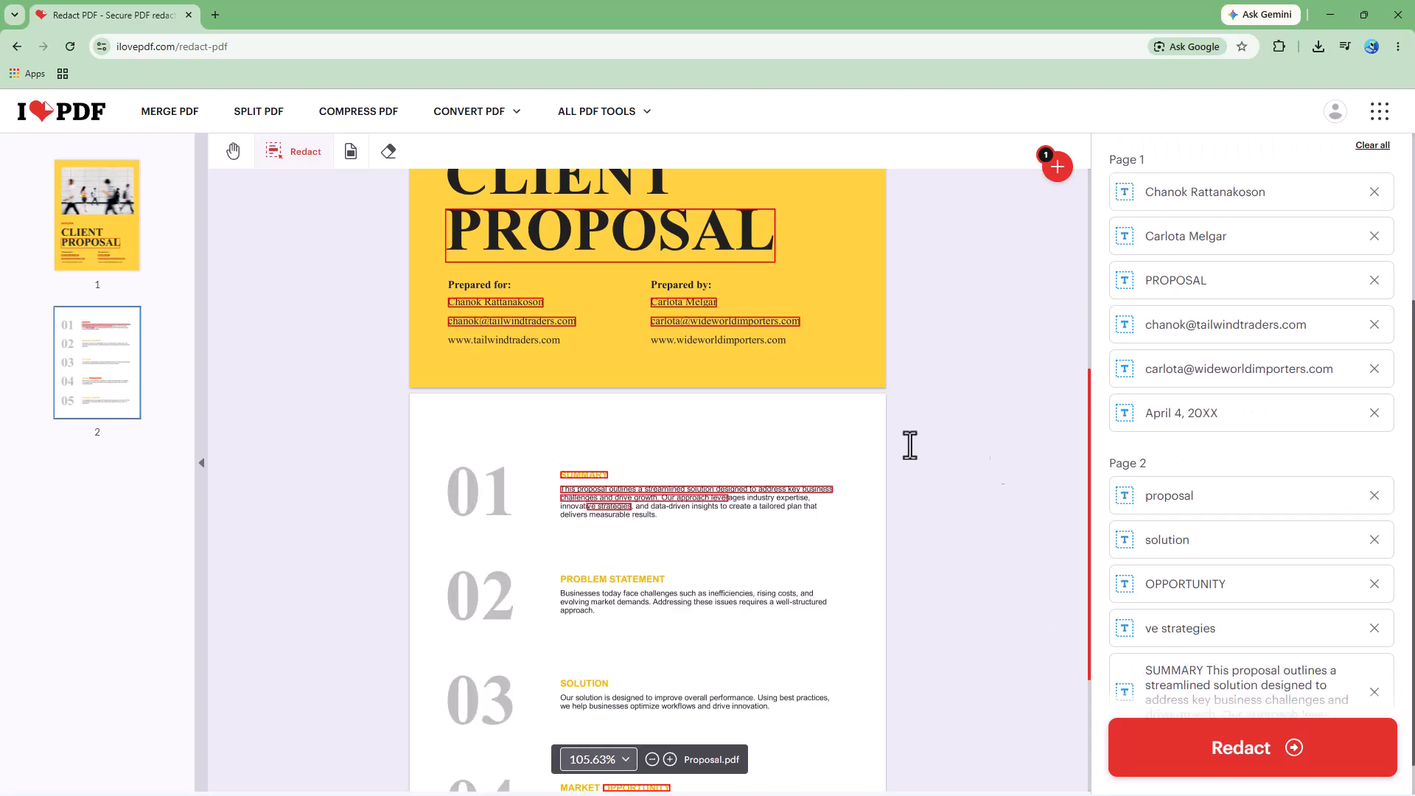
click(1376, 653)
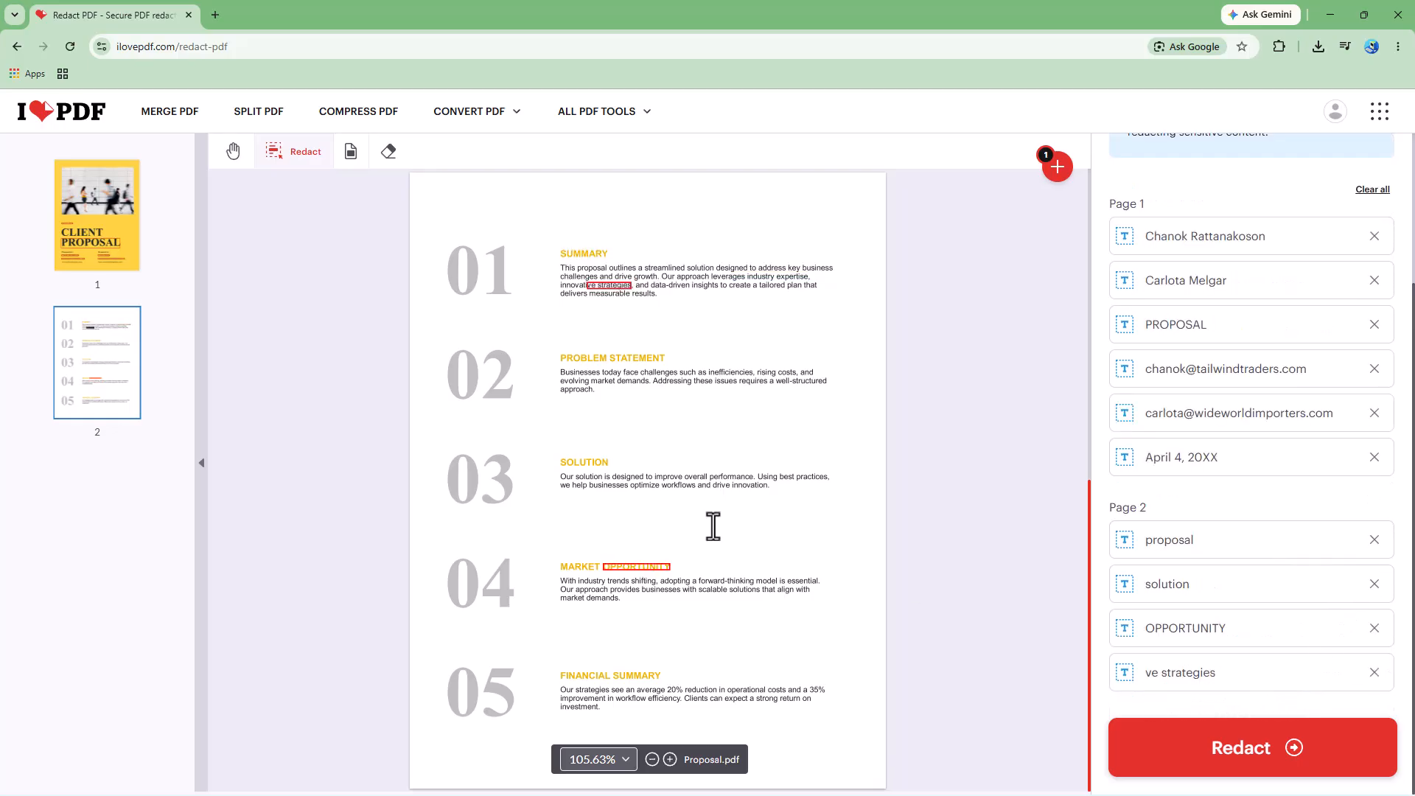
- Check the remaining marks on both pages and apply the redactions to Proposal.pdf
scroll(782, 531, up, 10)
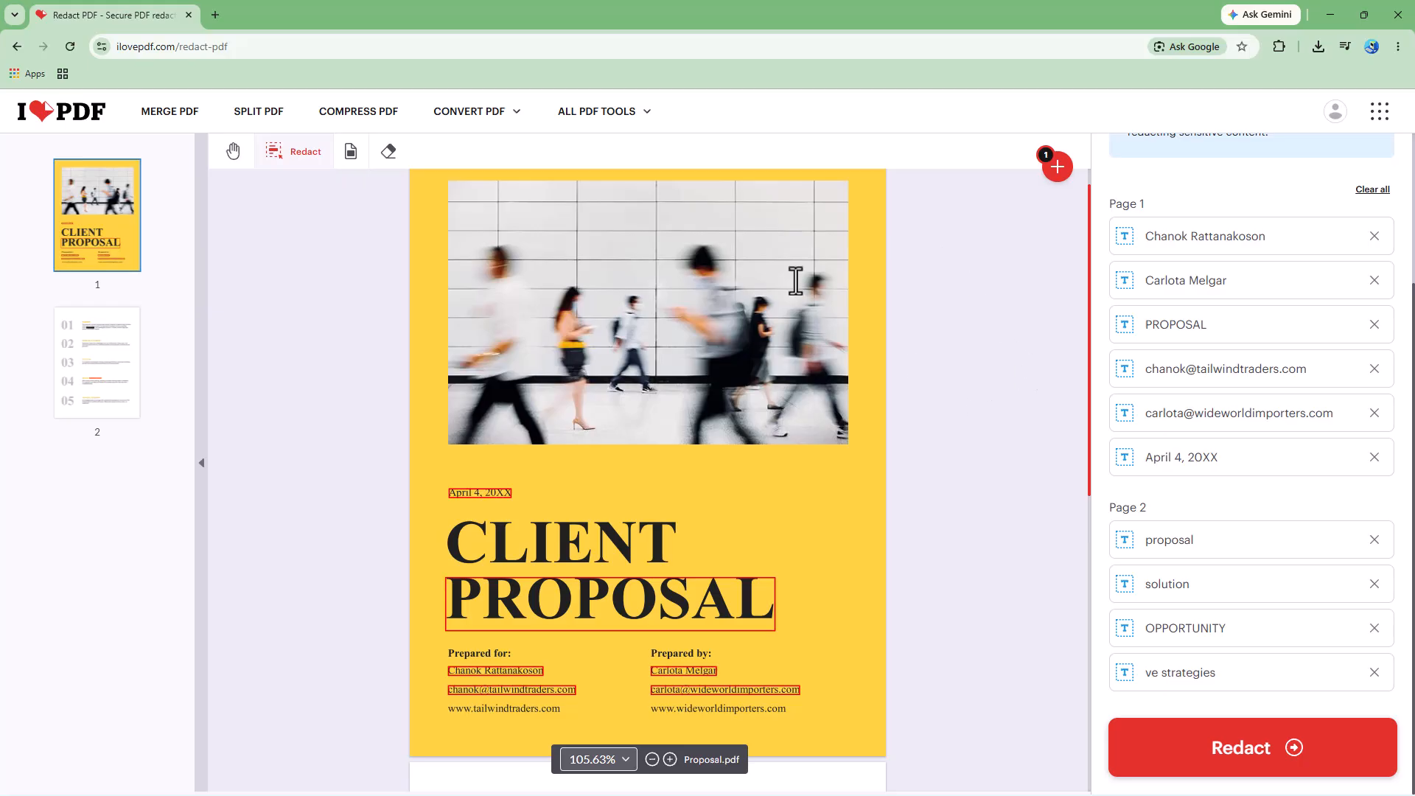
scroll(701, 443, down, 8)
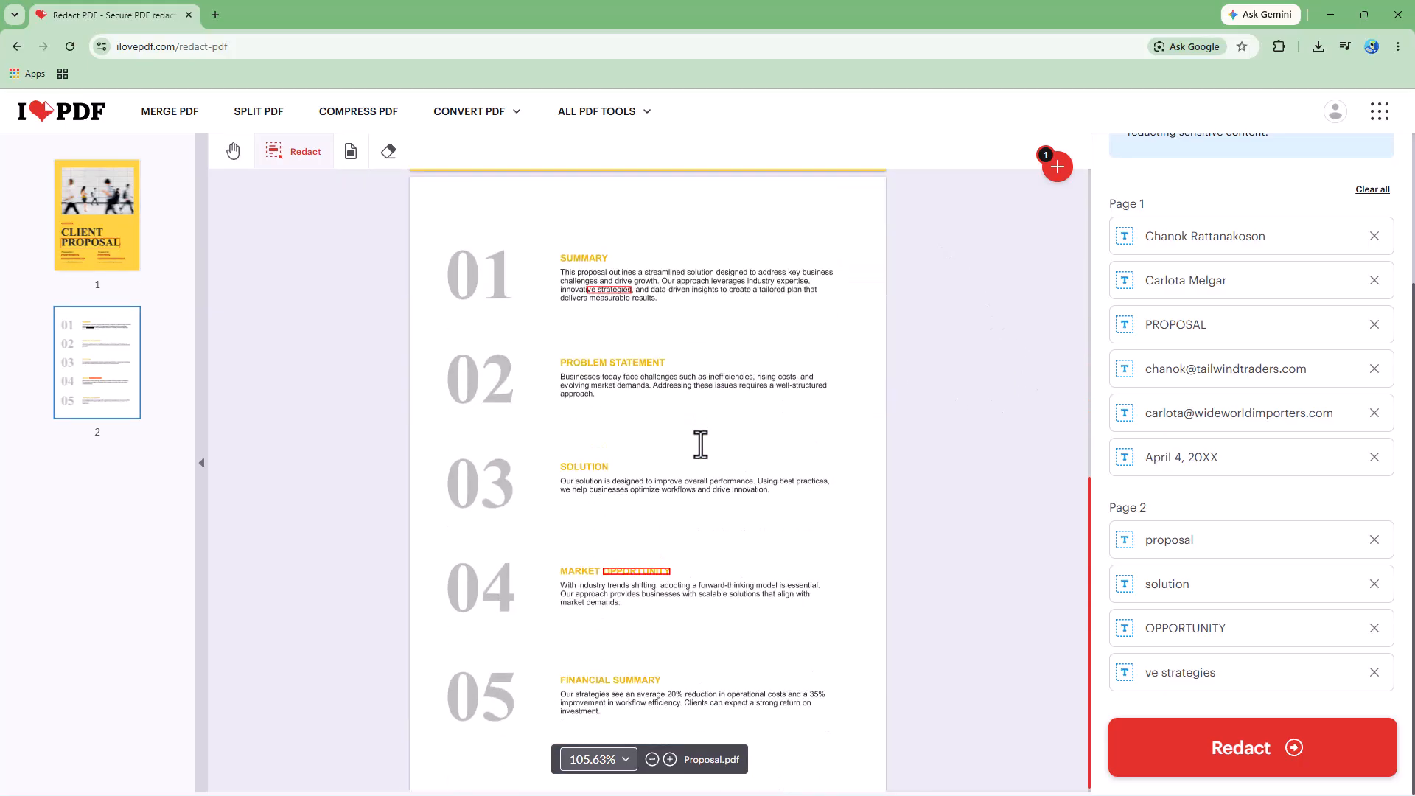
scroll(600, 458, up, 3)
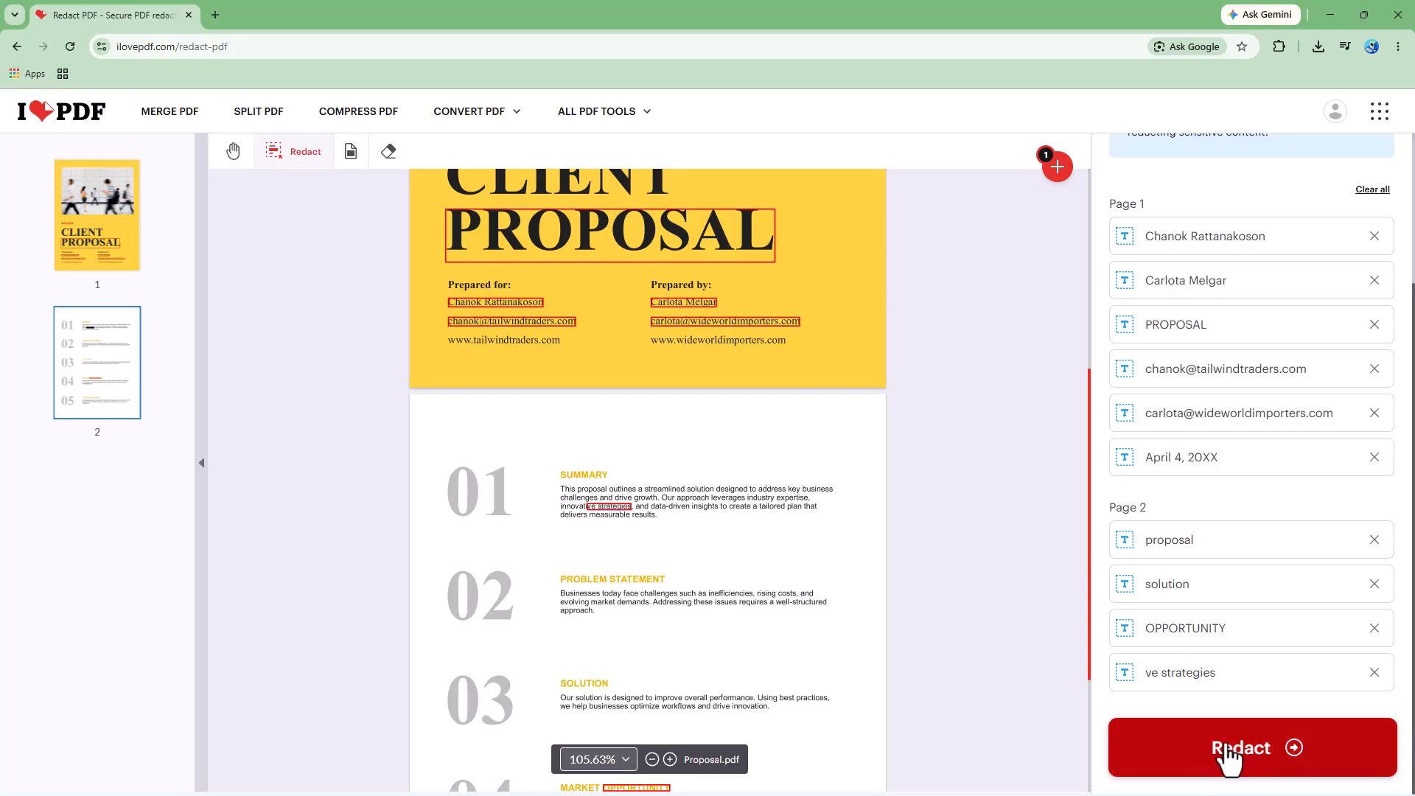
click(1218, 774)
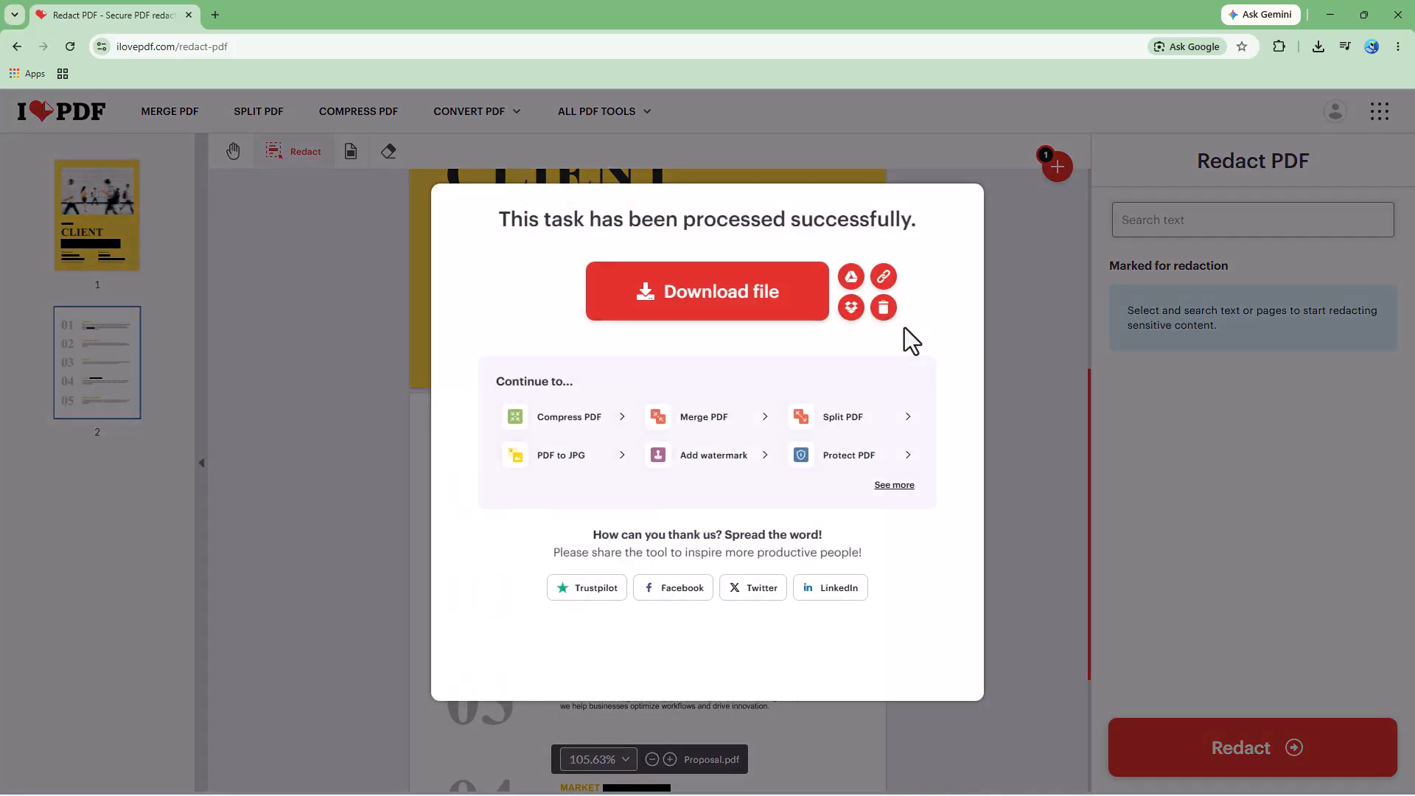
- Download the redacted file and save it to the Desktop as Proposal_redacted
click(789, 310)
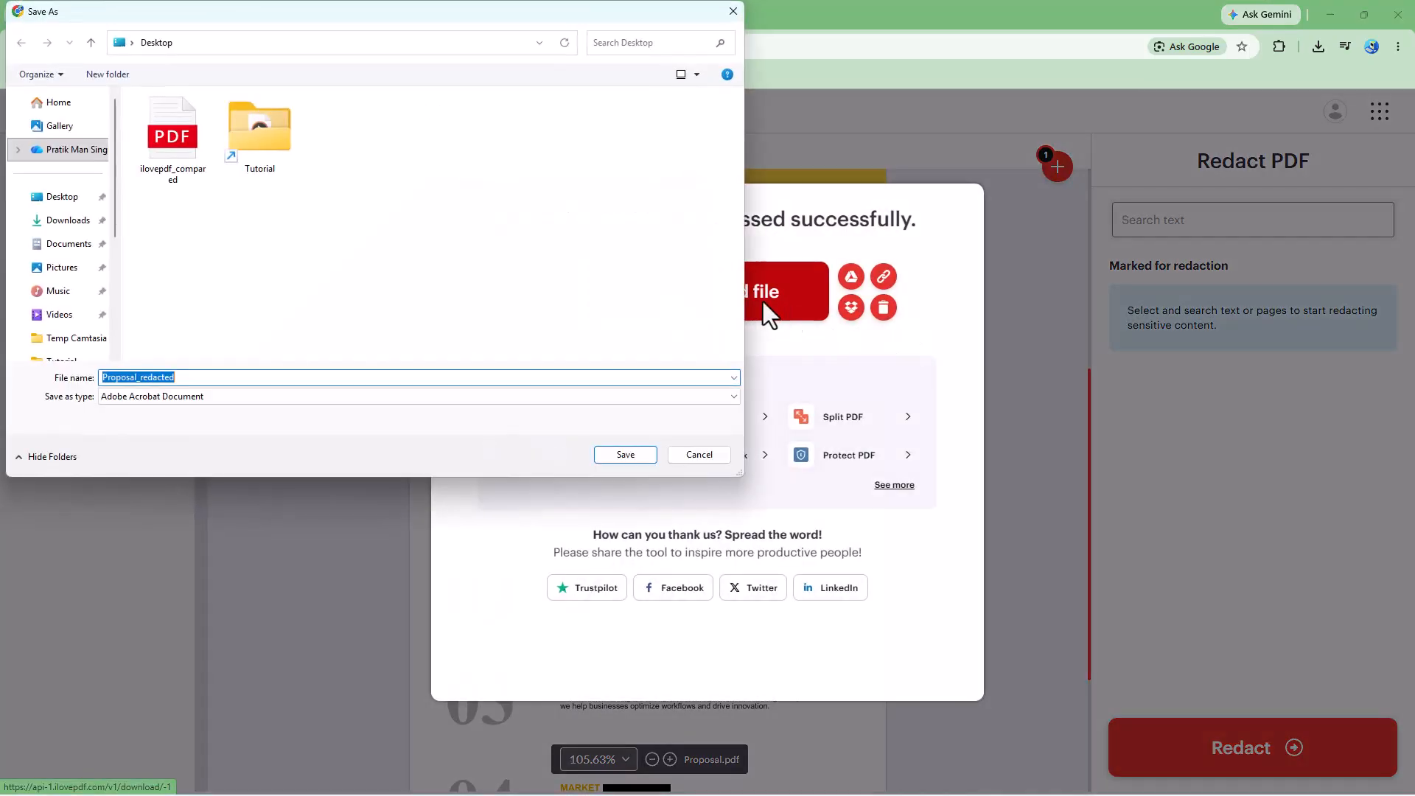
click(625, 454)
- Open the downloaded Proposal_redacted.pdf and examine the redacted text on both pages
click(1152, 88)
scroll(649, 457, down, 5)
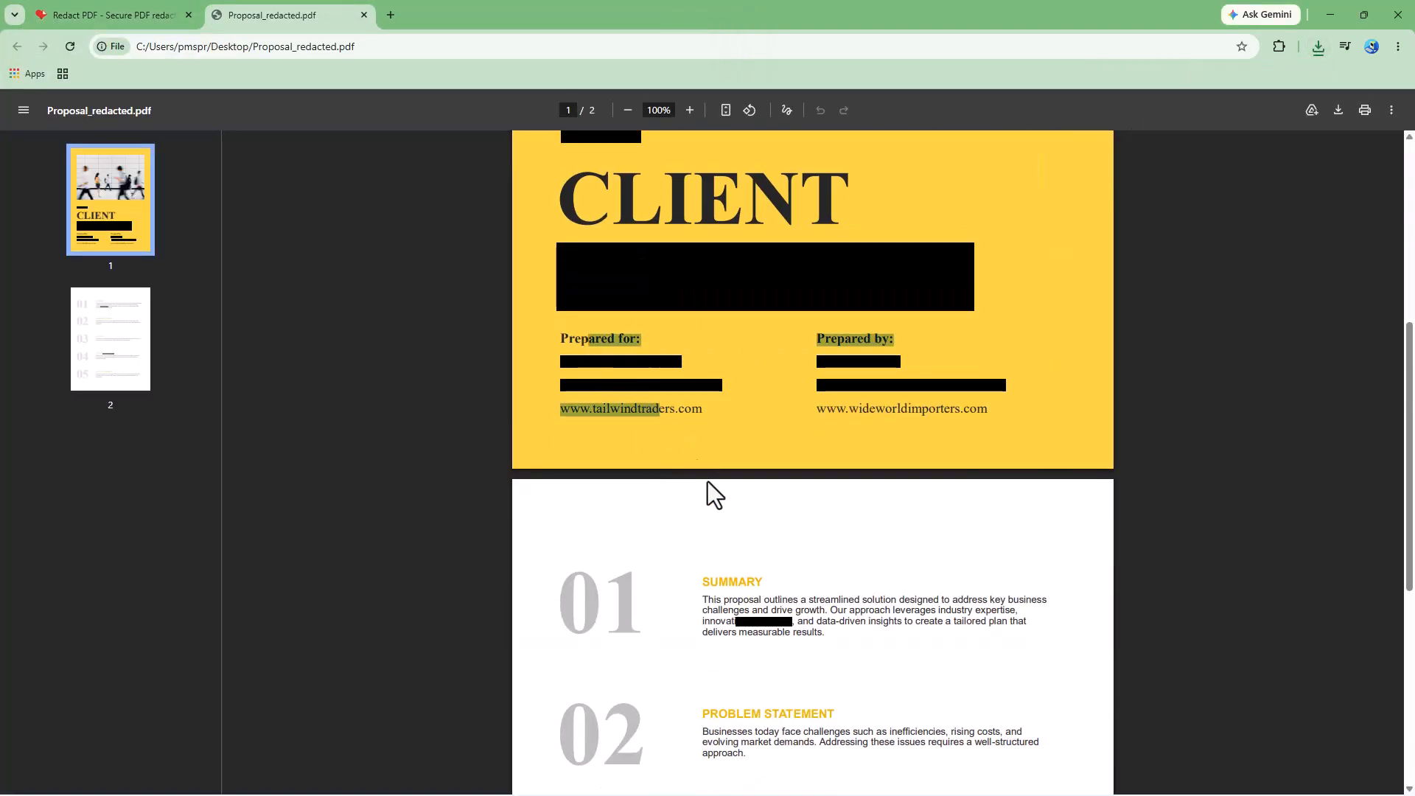
scroll(718, 501, down, 5)
scroll(752, 516, down, 1)
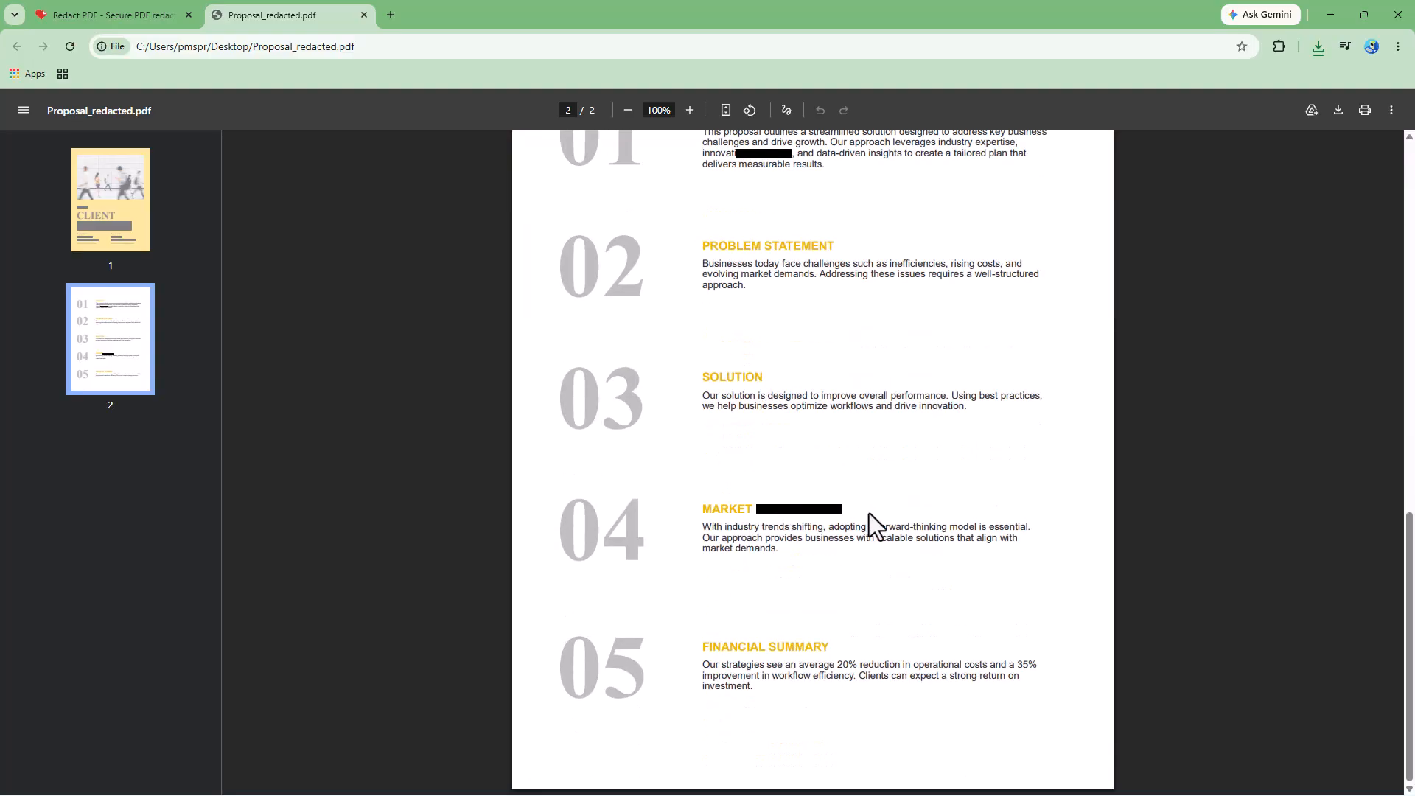
scroll(818, 561, up, 10)
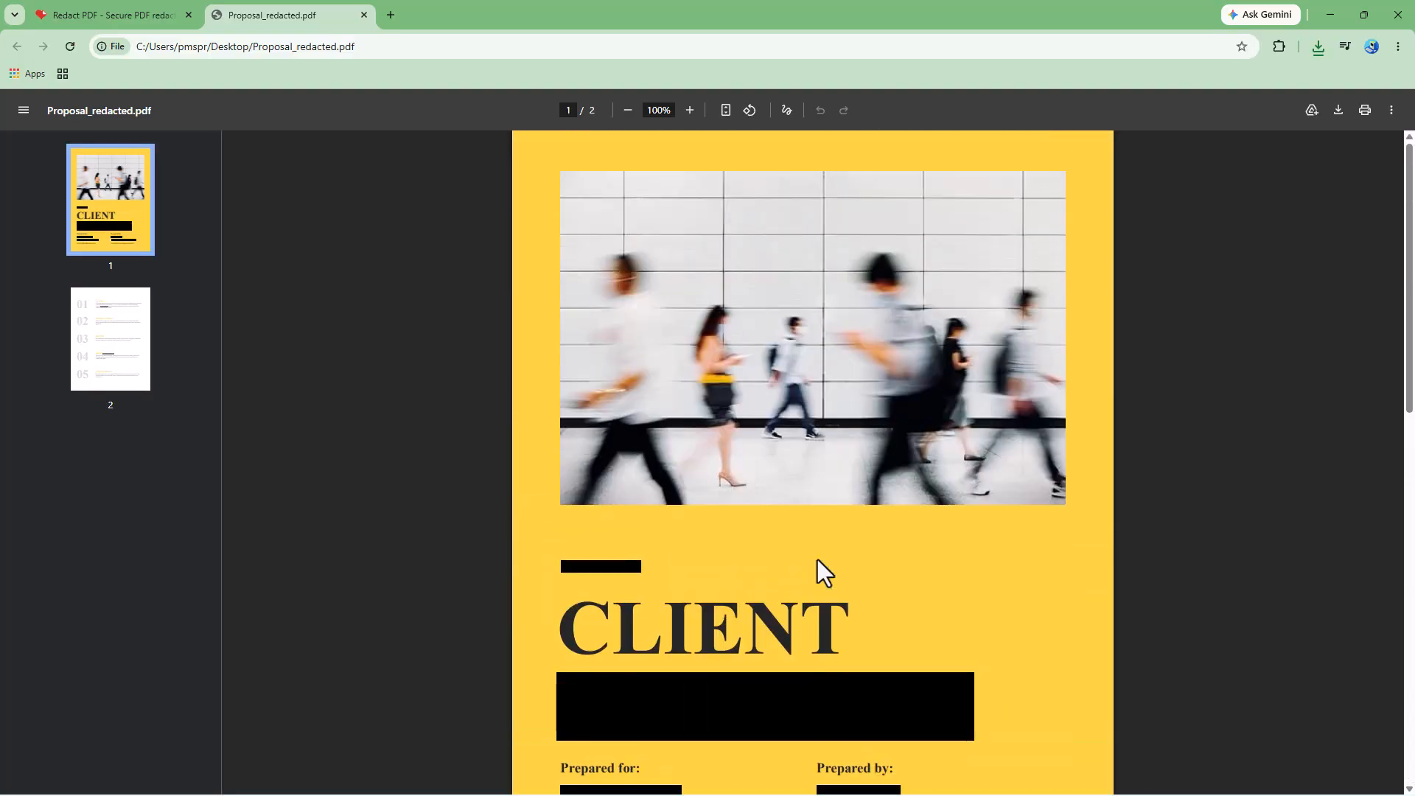
scroll(816, 560, down, 4)
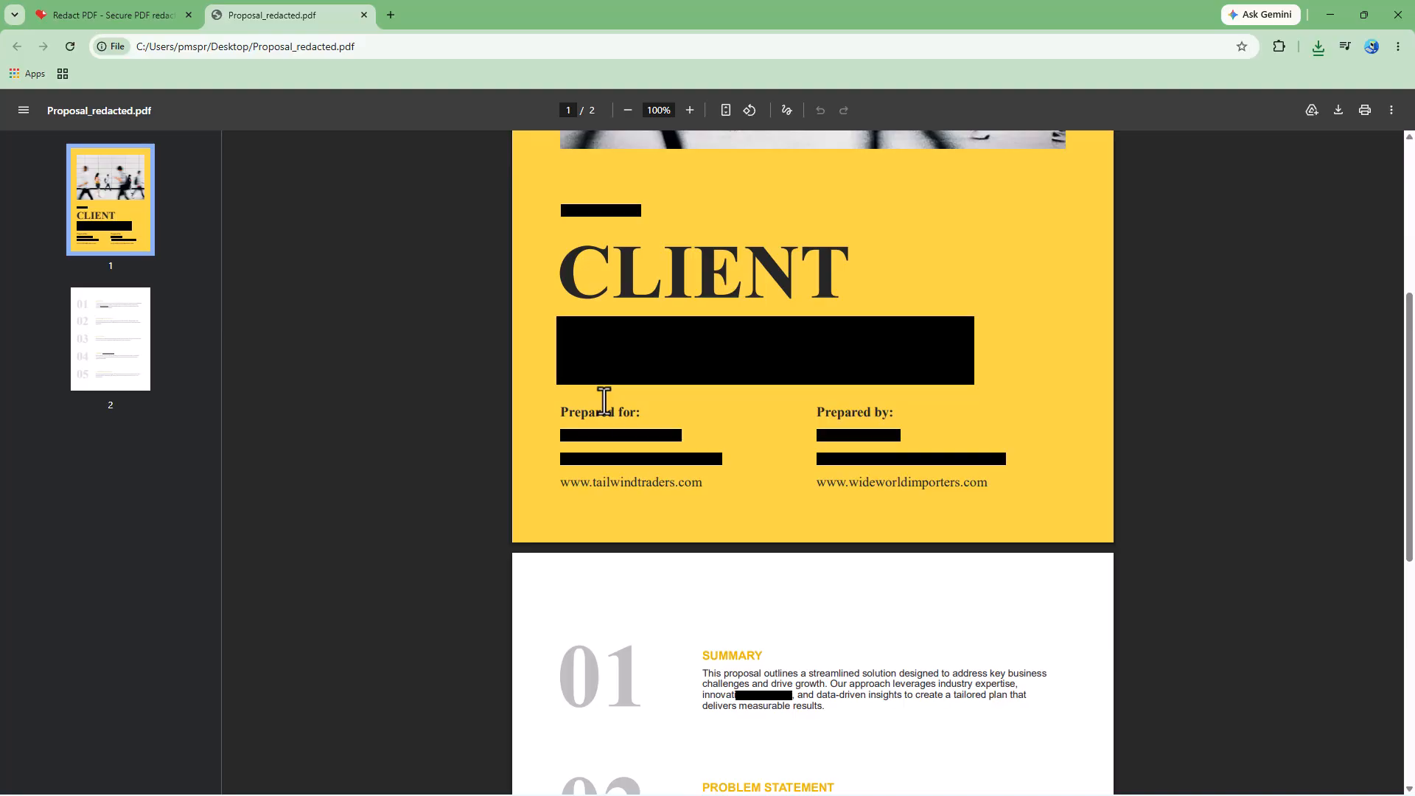
- Return to the Redact PDF page in the browser and dismiss the download dialog
click(151, 16)
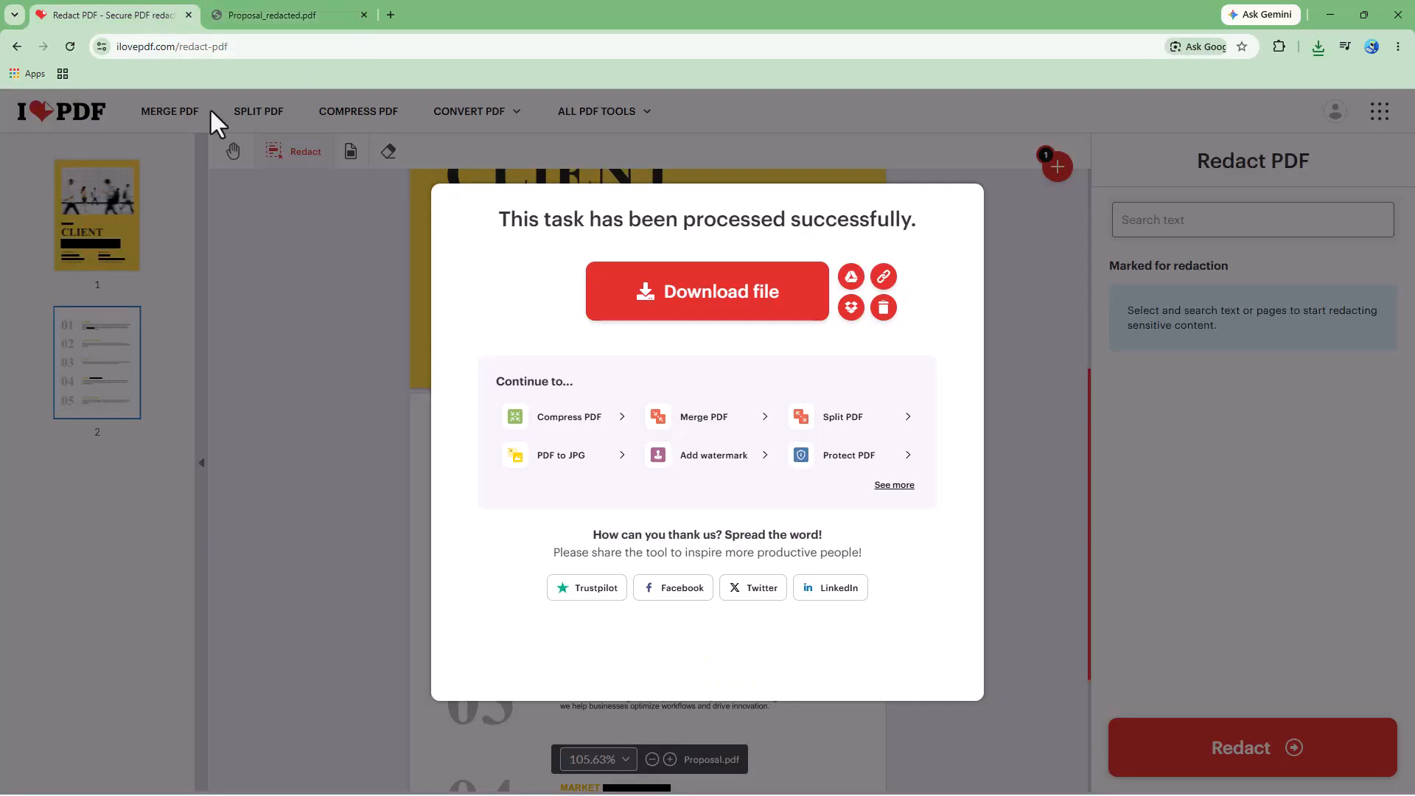
click(997, 265)
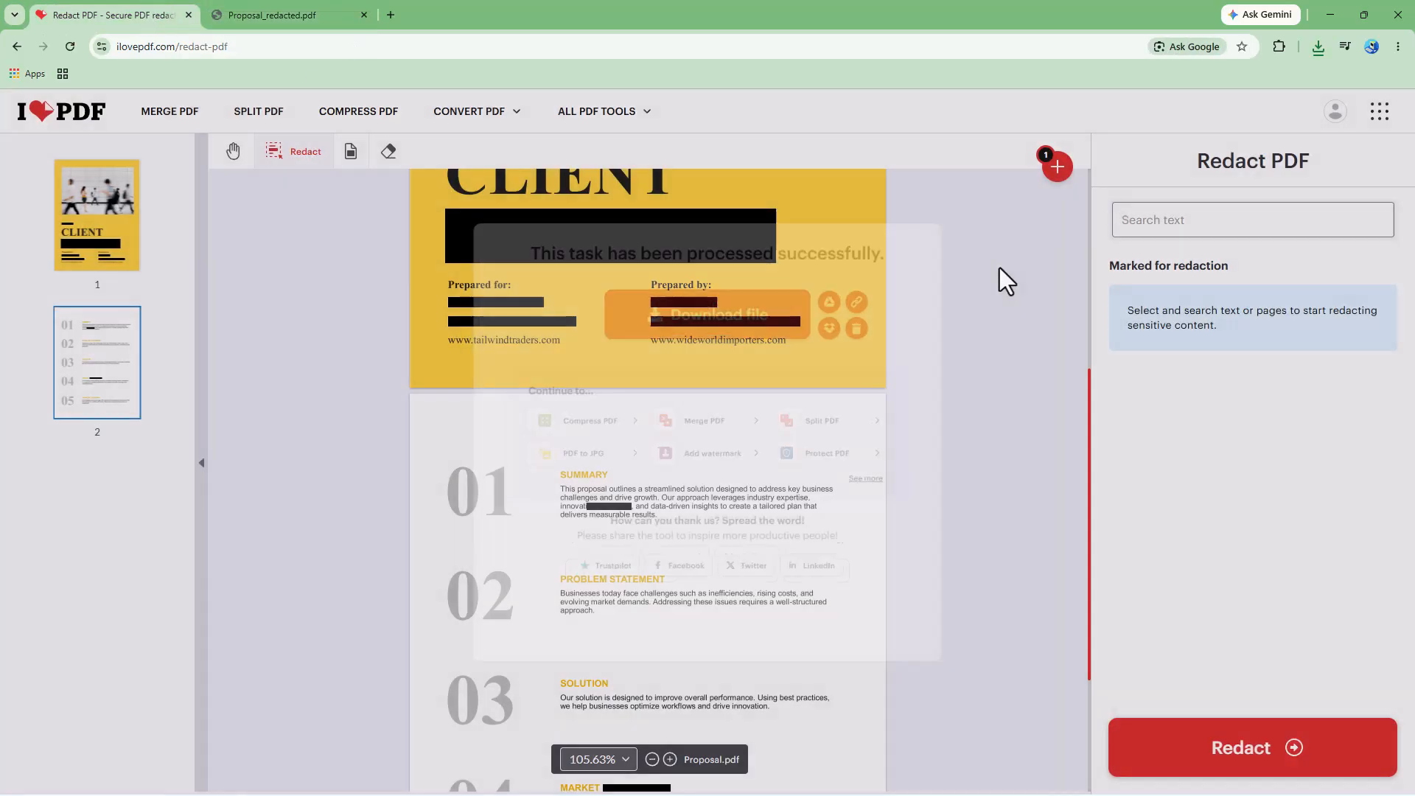